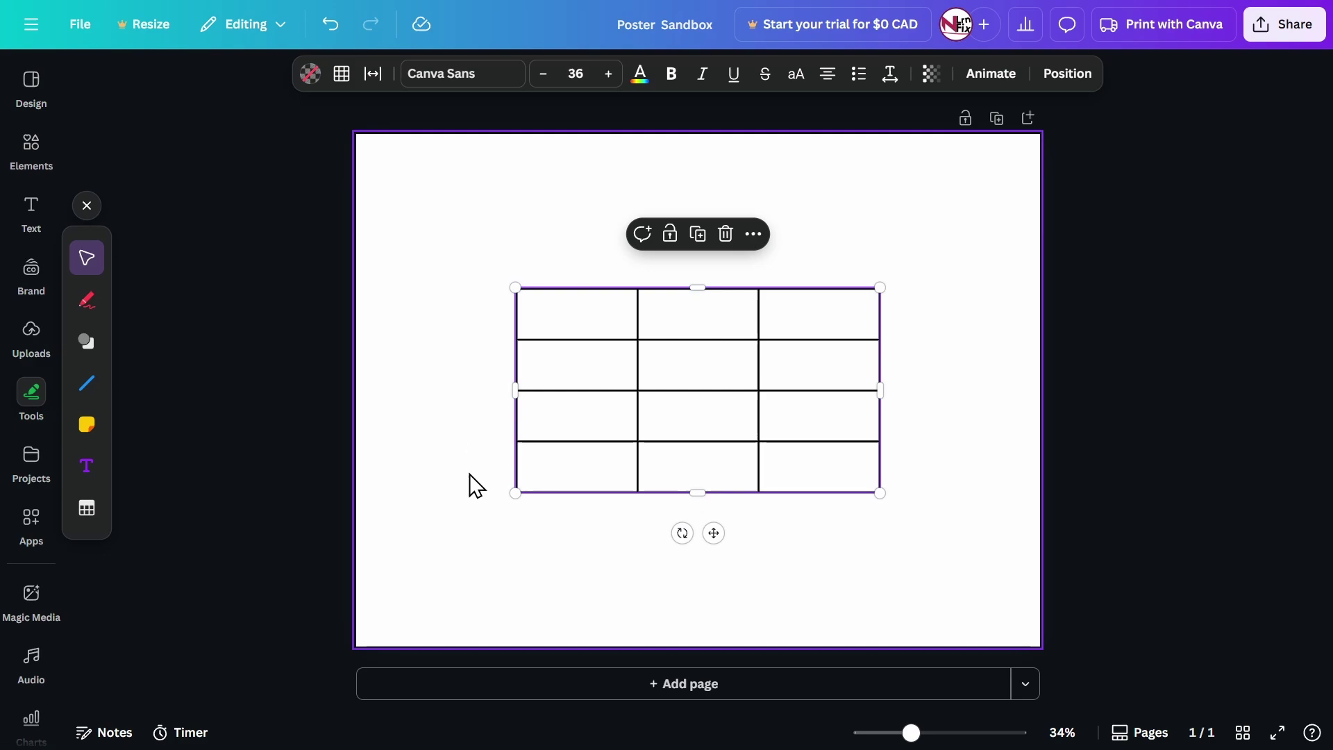
left_click(479, 564)
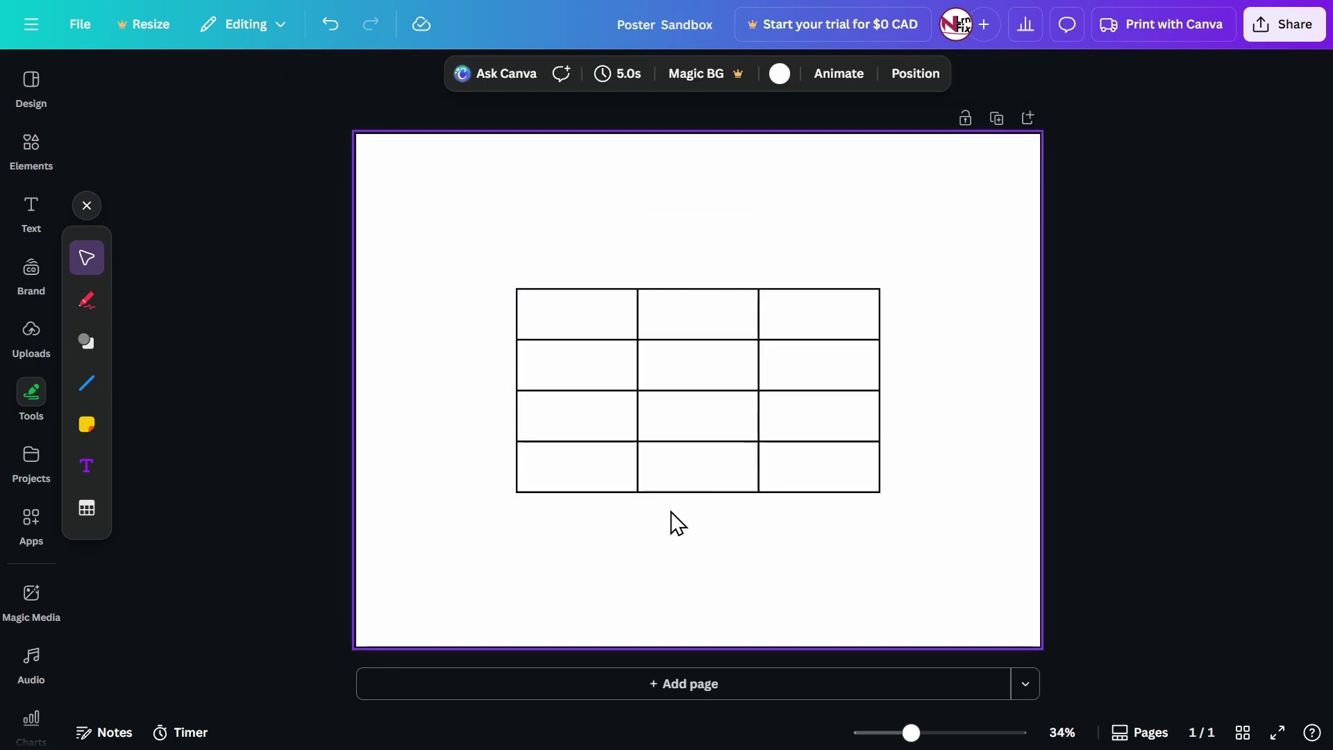
left_click(569, 314)
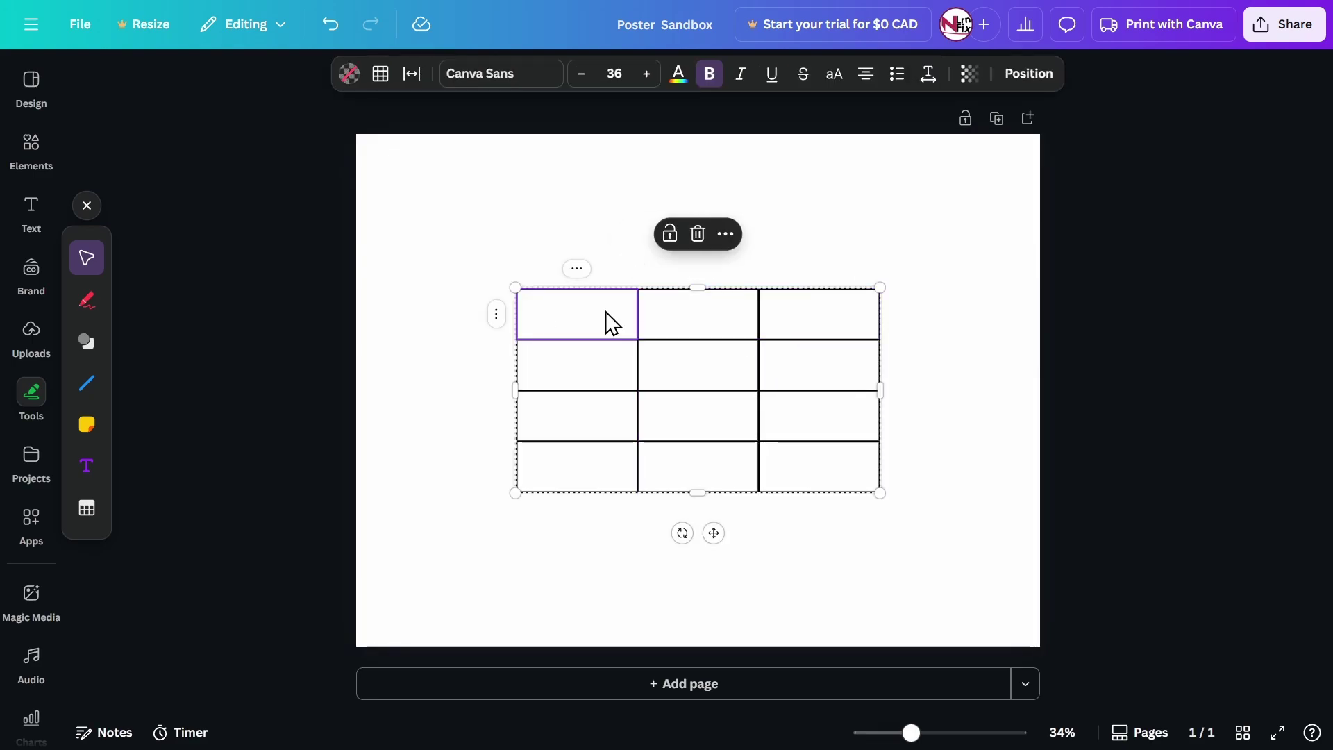
left_click(835, 333)
left_click(604, 321)
left_click(743, 323)
left_click(604, 325)
left_click(708, 332)
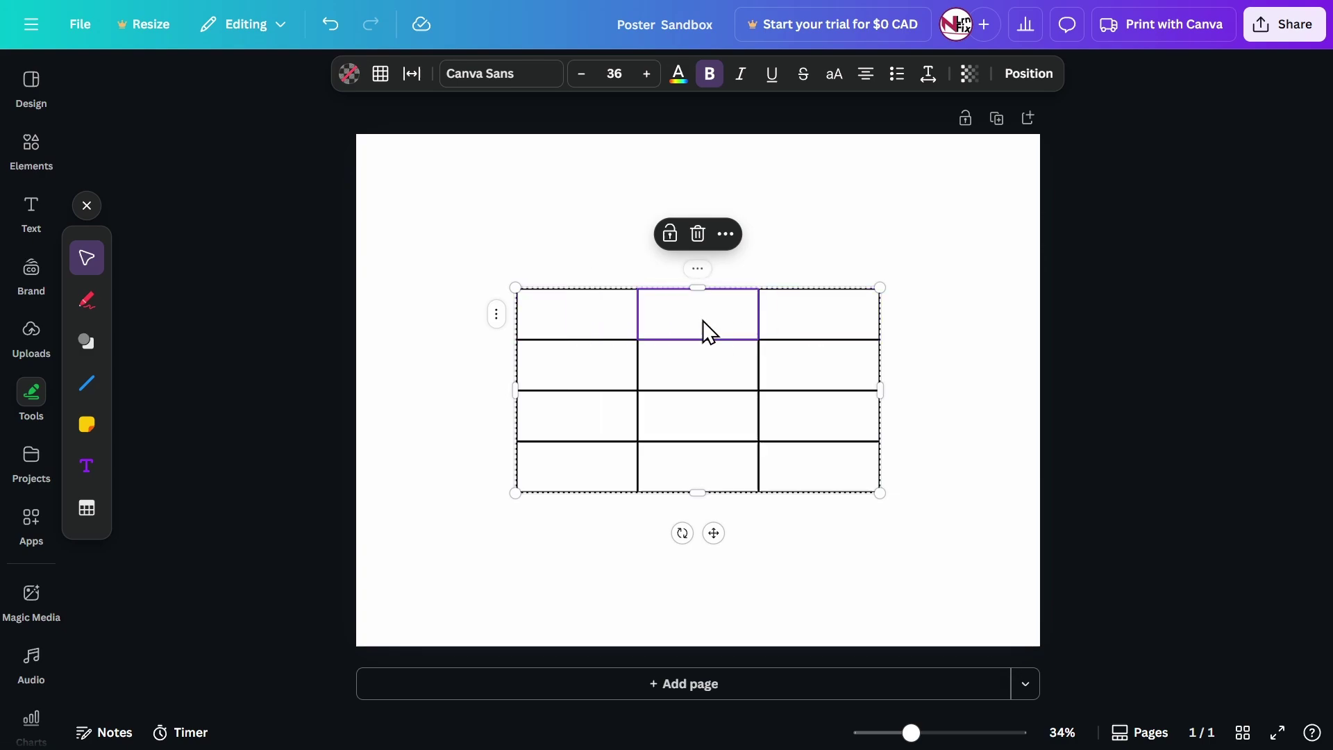
left_click(572, 327)
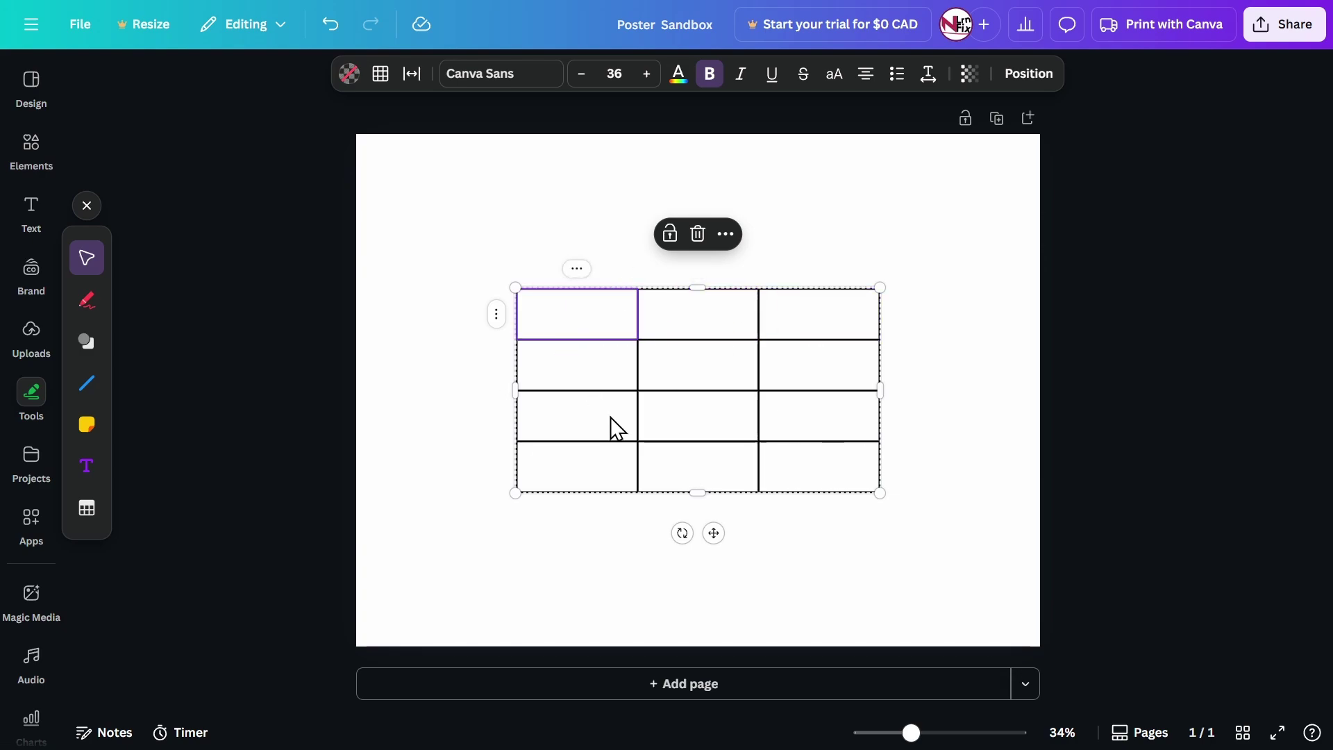
left_click(821, 325, "shift")
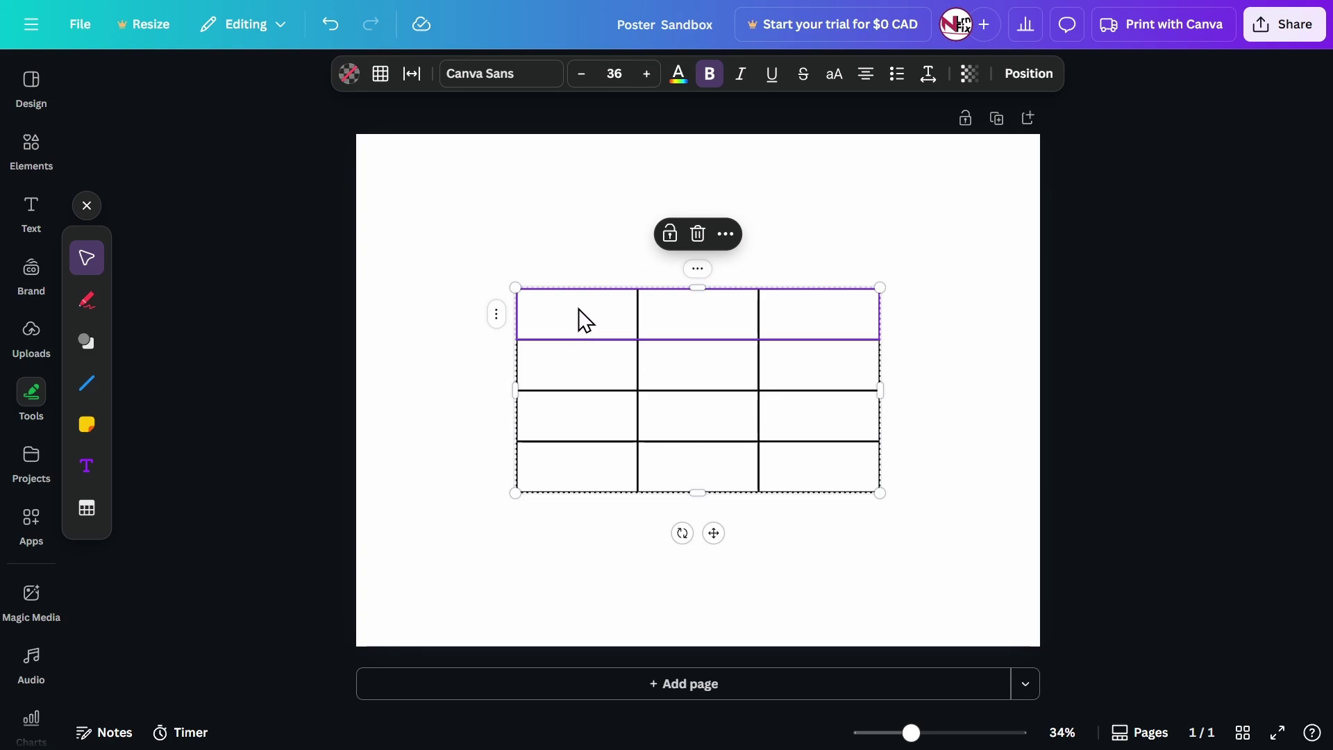
Fill all three cells of the table's top row with the custom light yellow color #FFF4C7
left_click(587, 334)
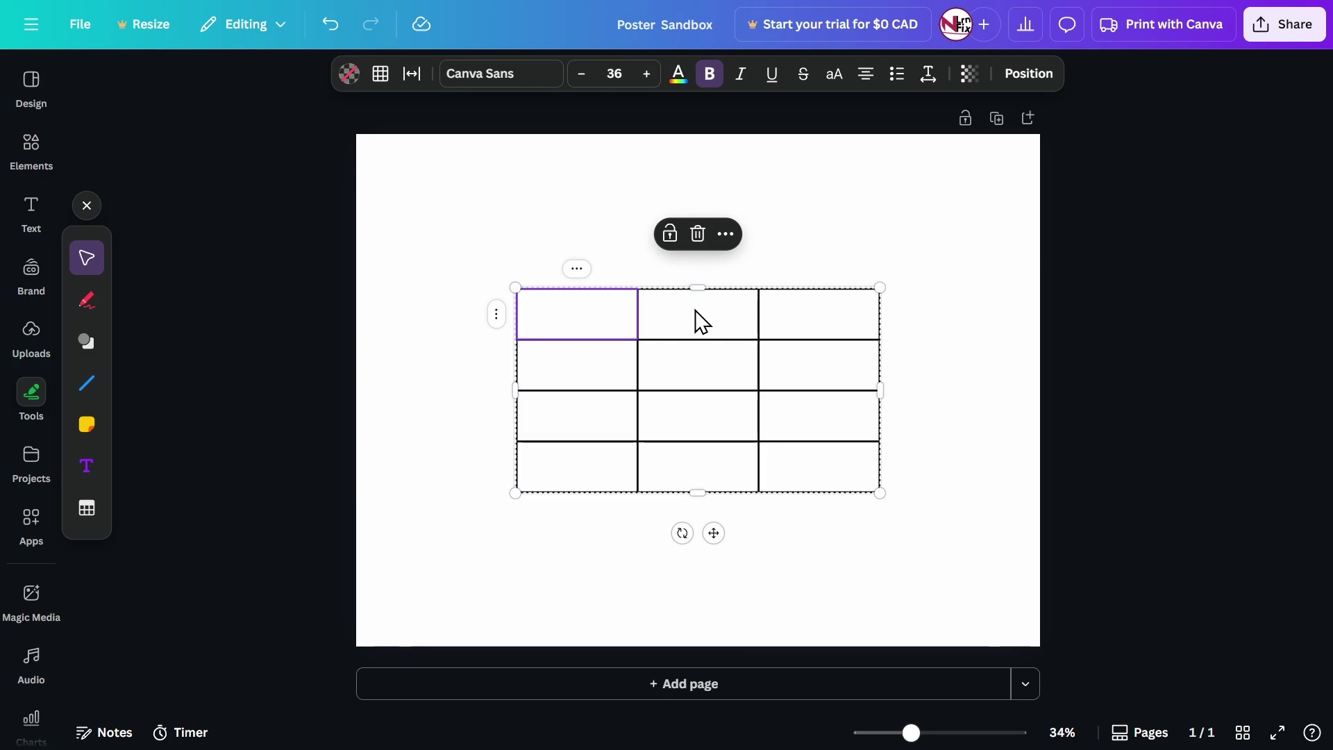
left_click_drag(716, 330, 818, 331)
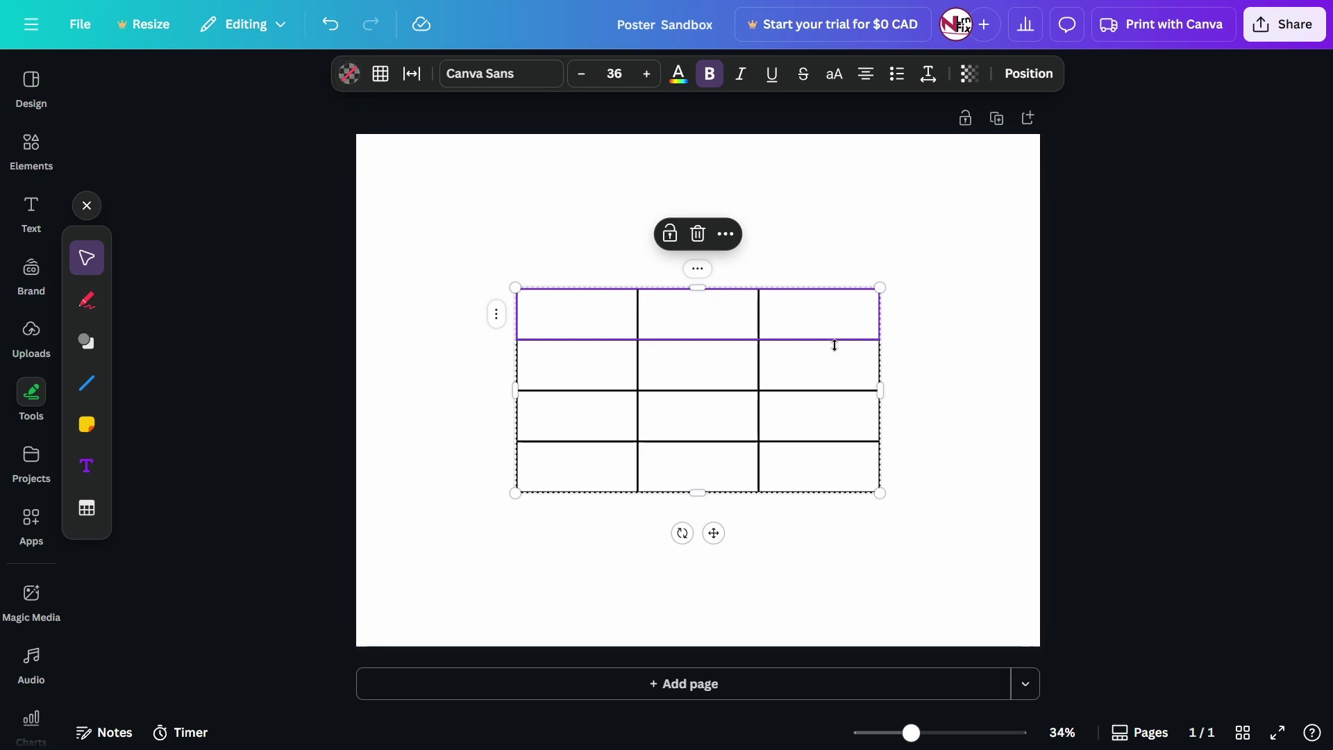
left_click(349, 79)
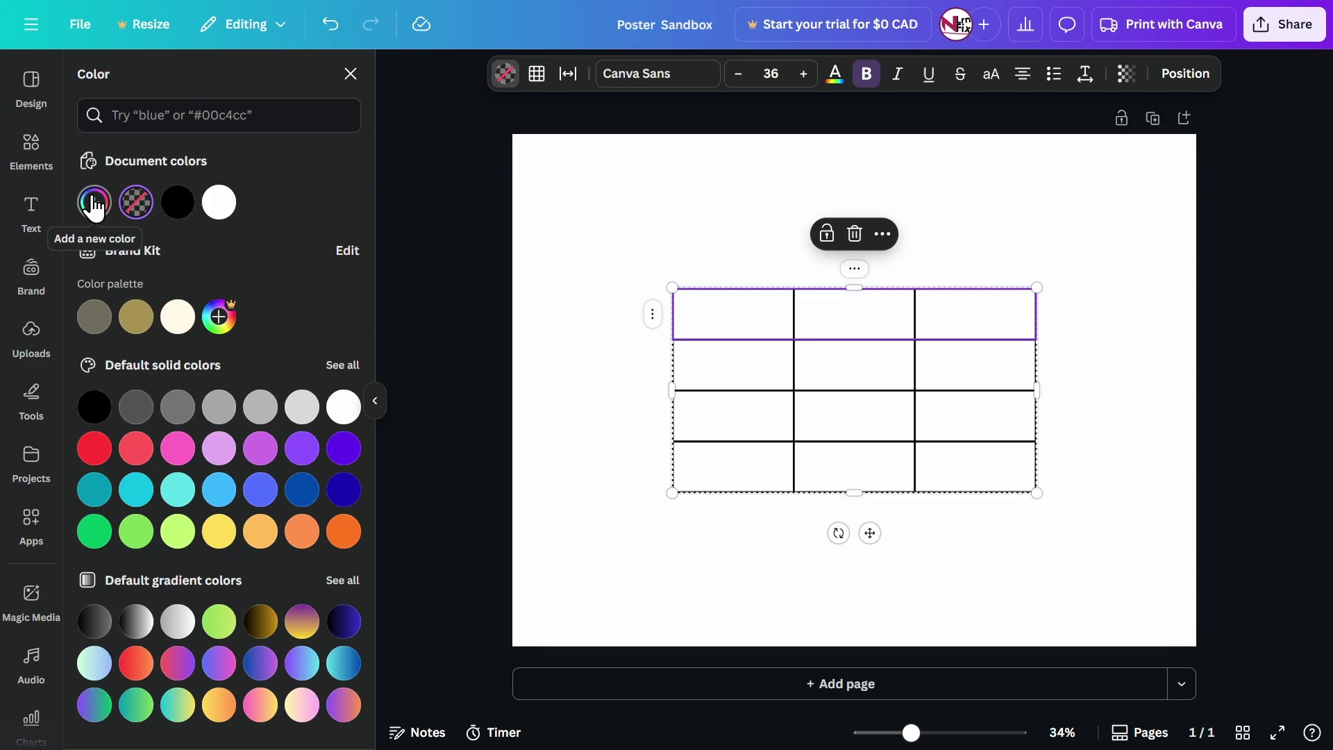
left_click(94, 202)
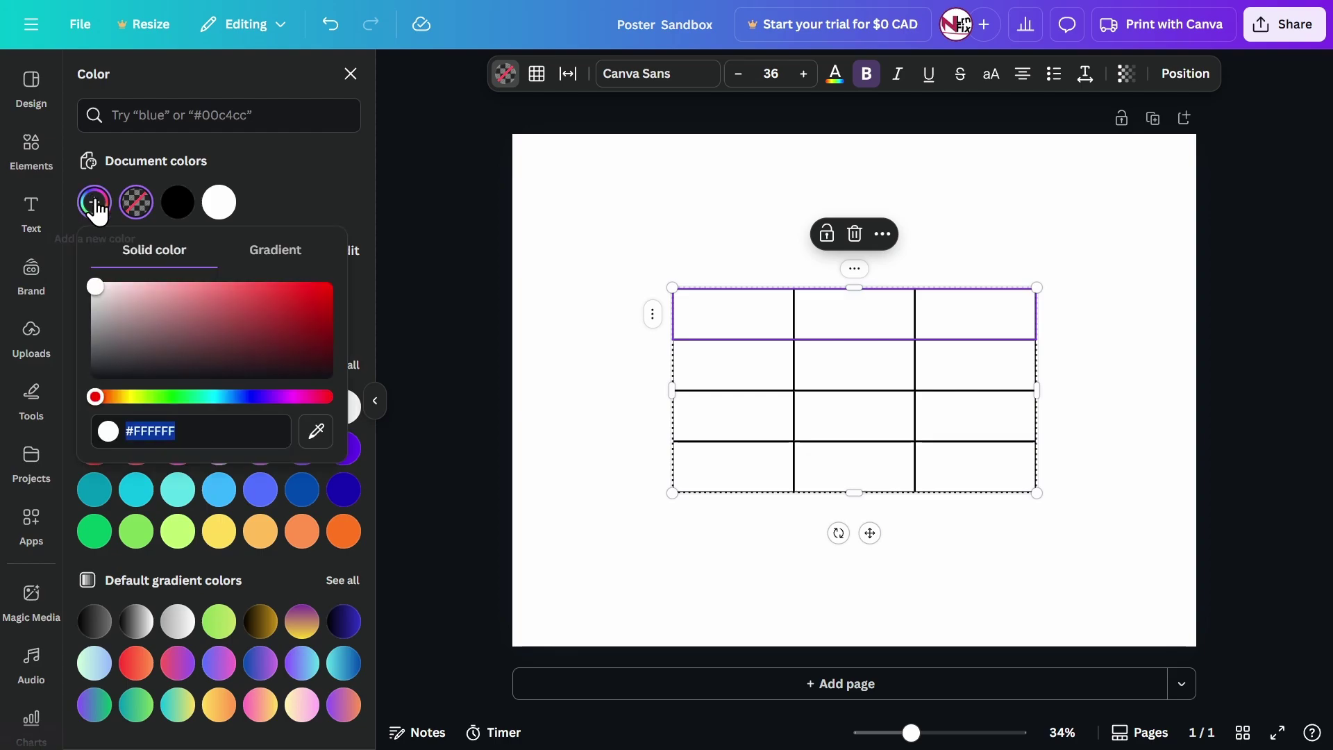
left_click(237, 291)
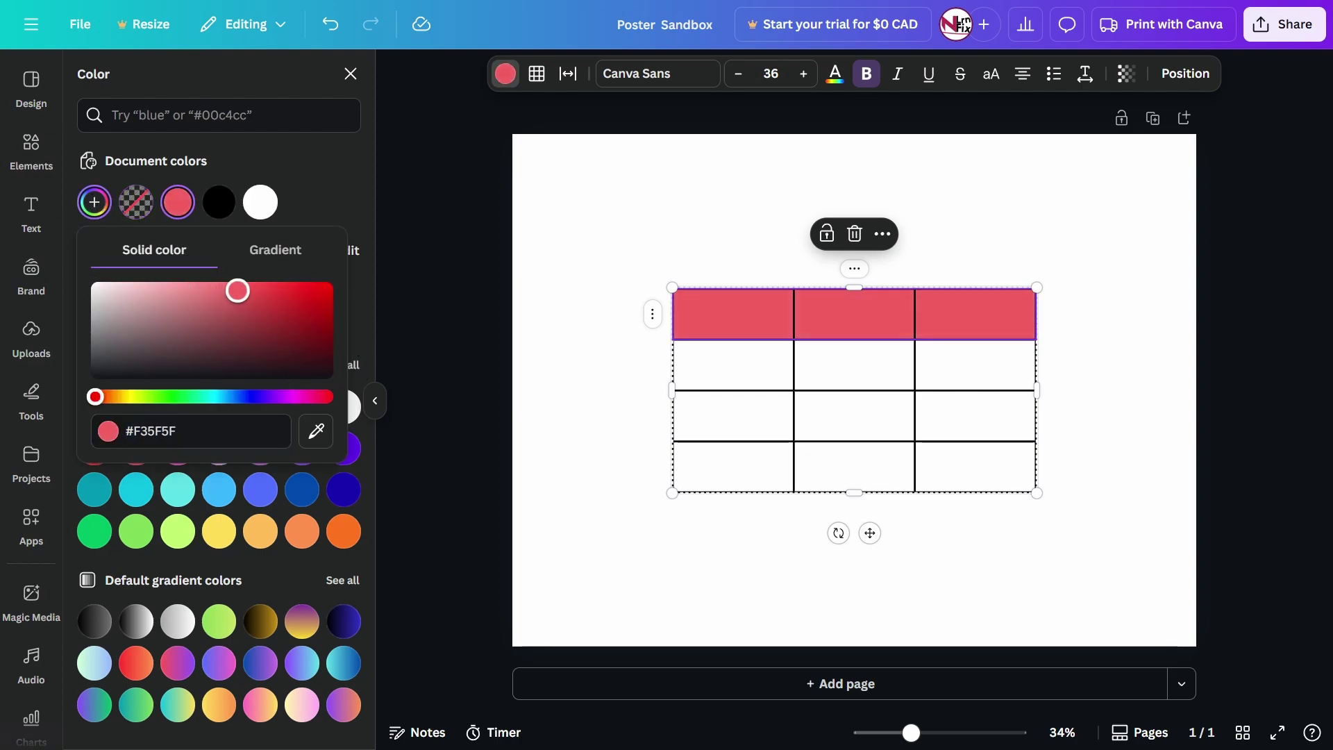
left_click_drag(237, 291, 144, 283)
left_click(129, 397)
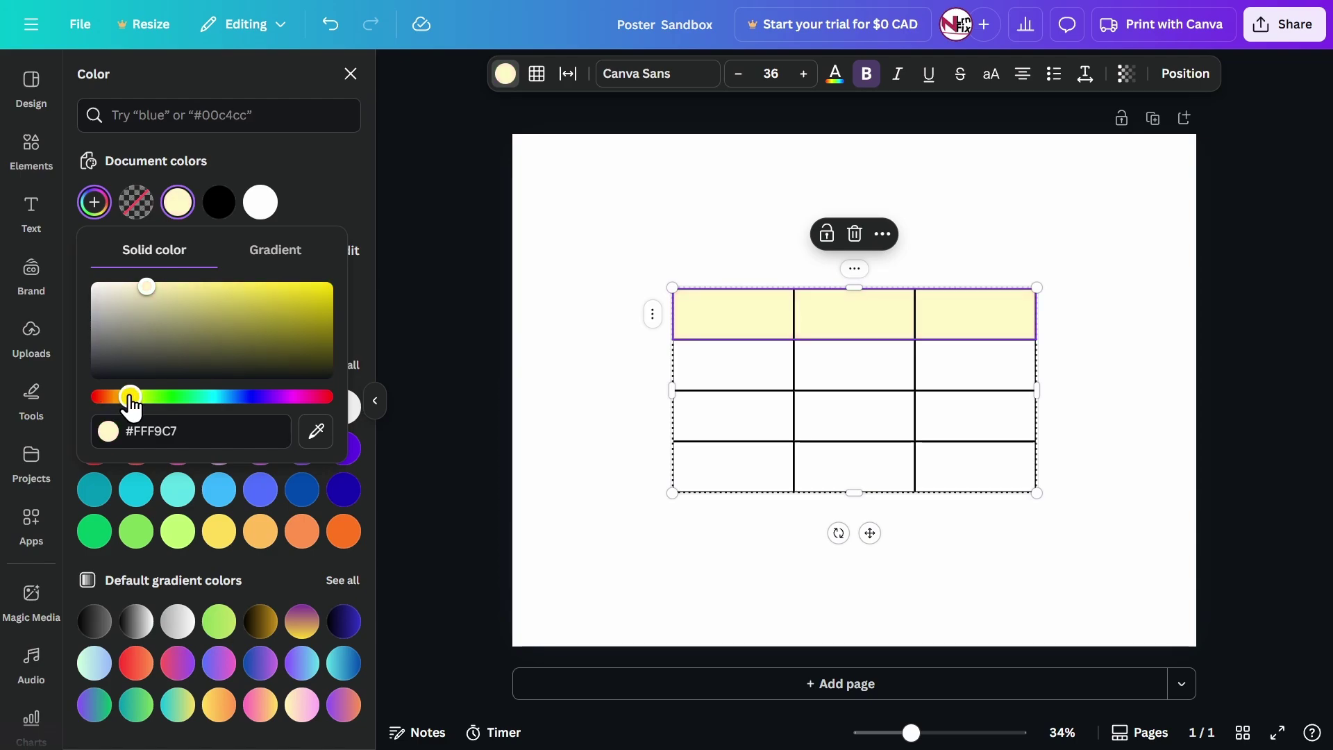
left_click_drag(129, 397, 126, 397)
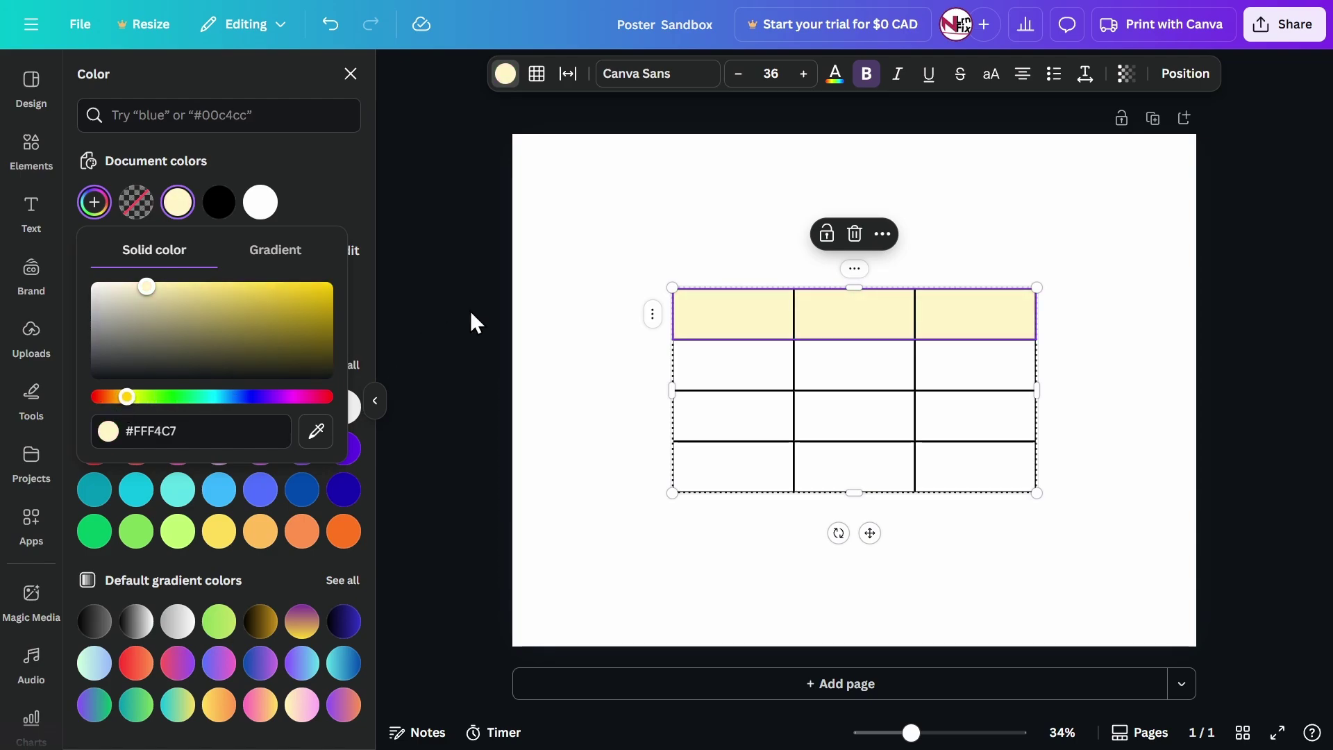
key("Escape")
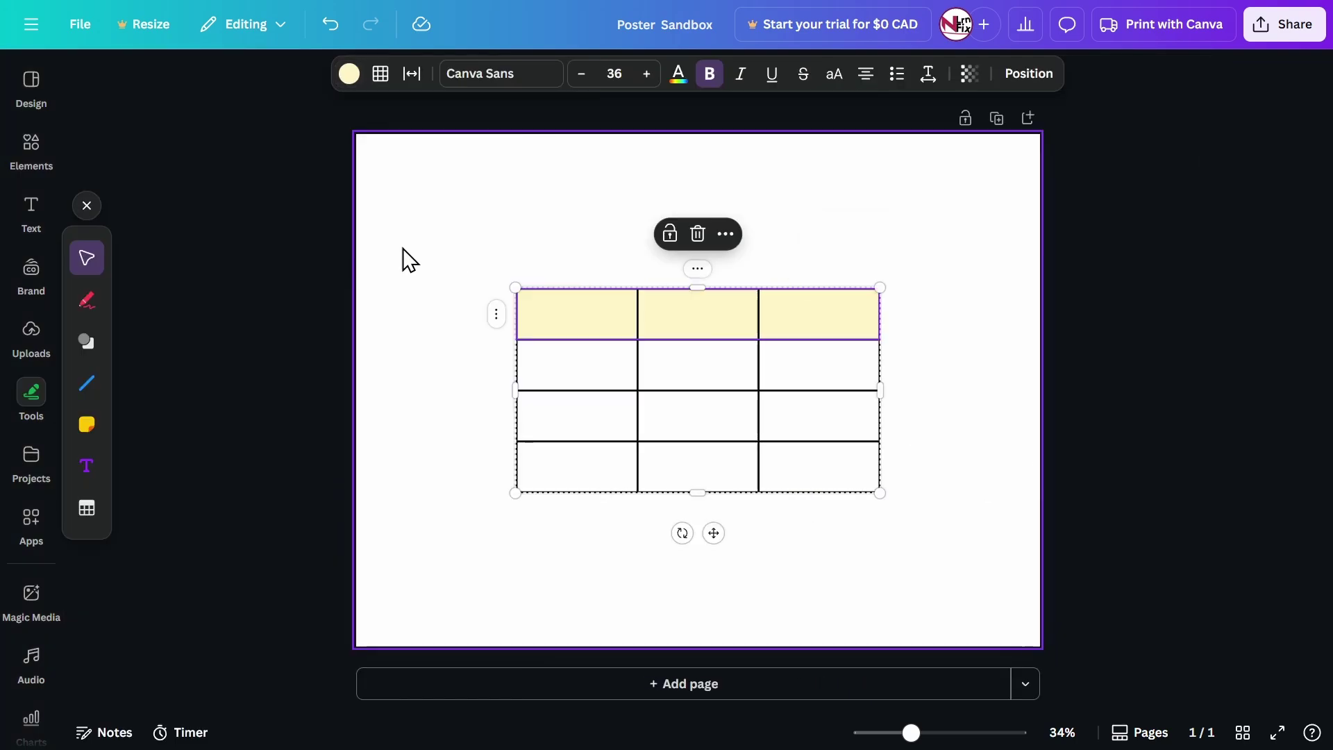
left_click(434, 377)
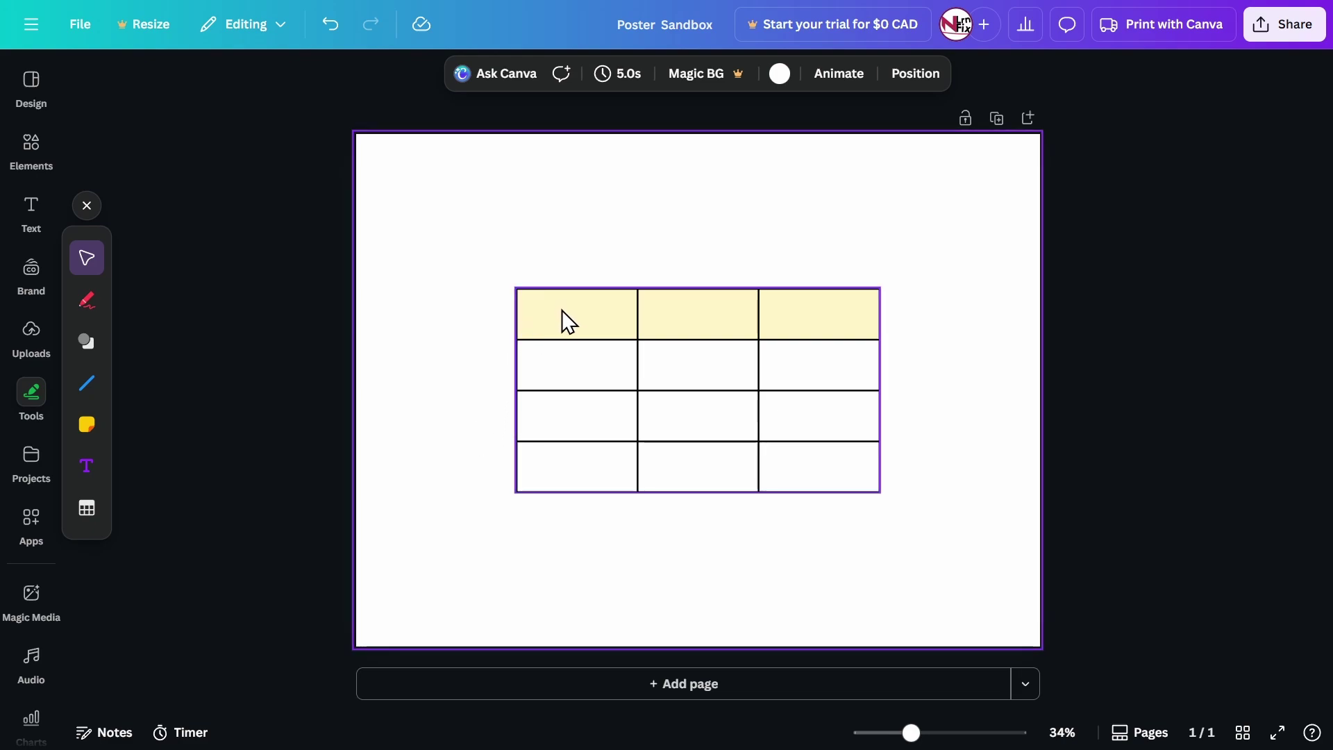
Select the whole table and set its border weight to 1
left_click(570, 332)
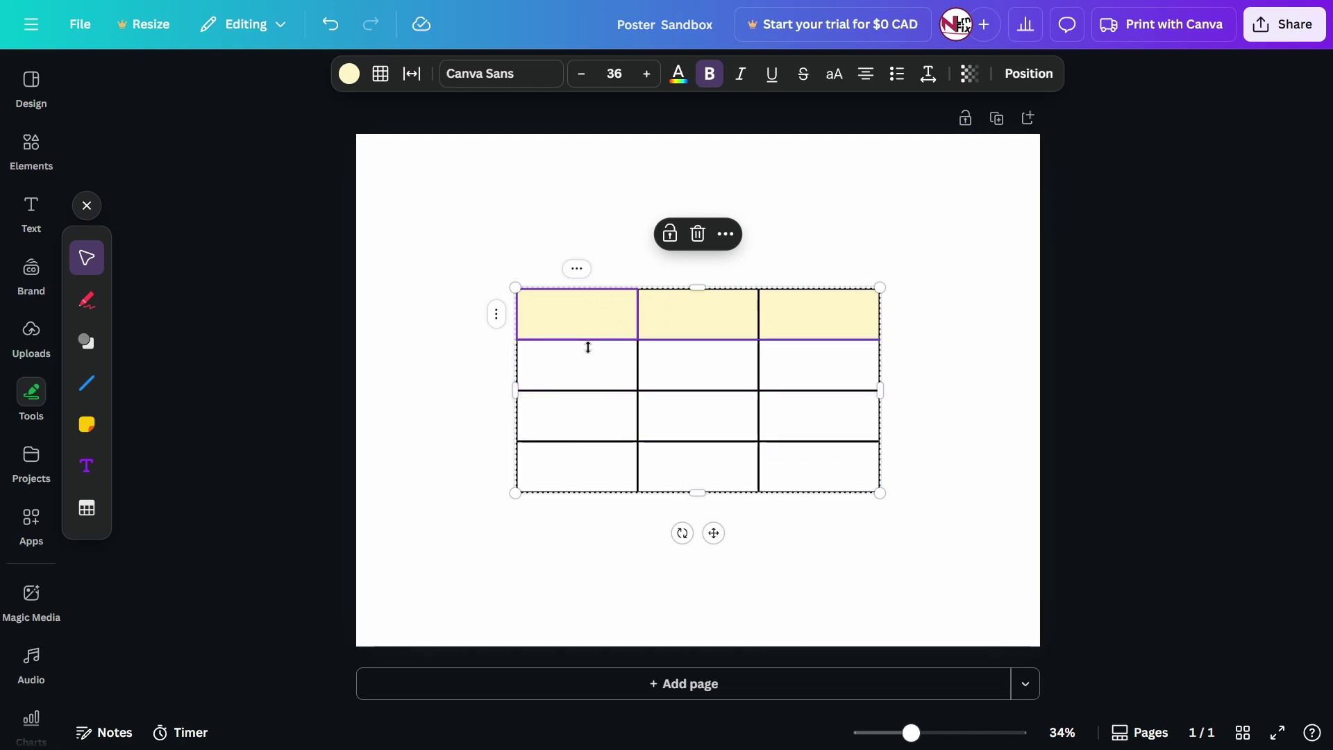
key("Escape")
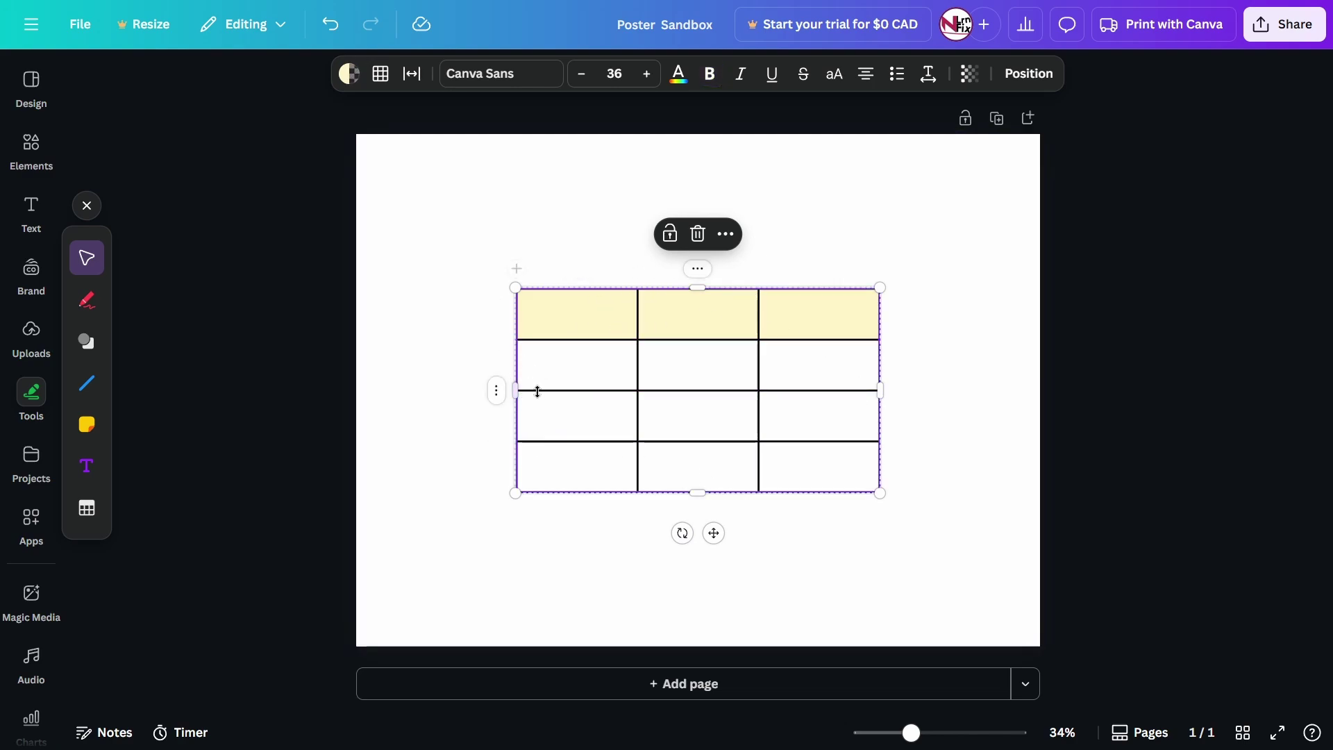
left_click(586, 321)
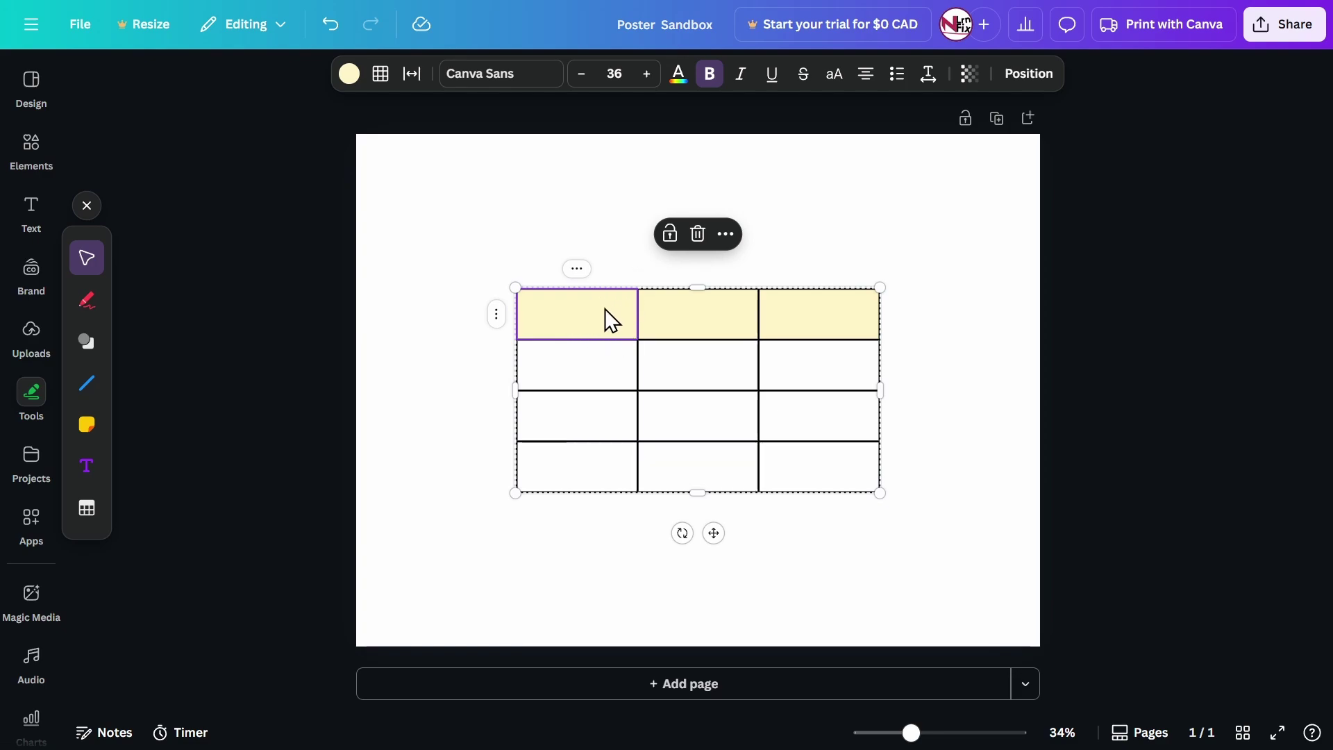
key("Escape")
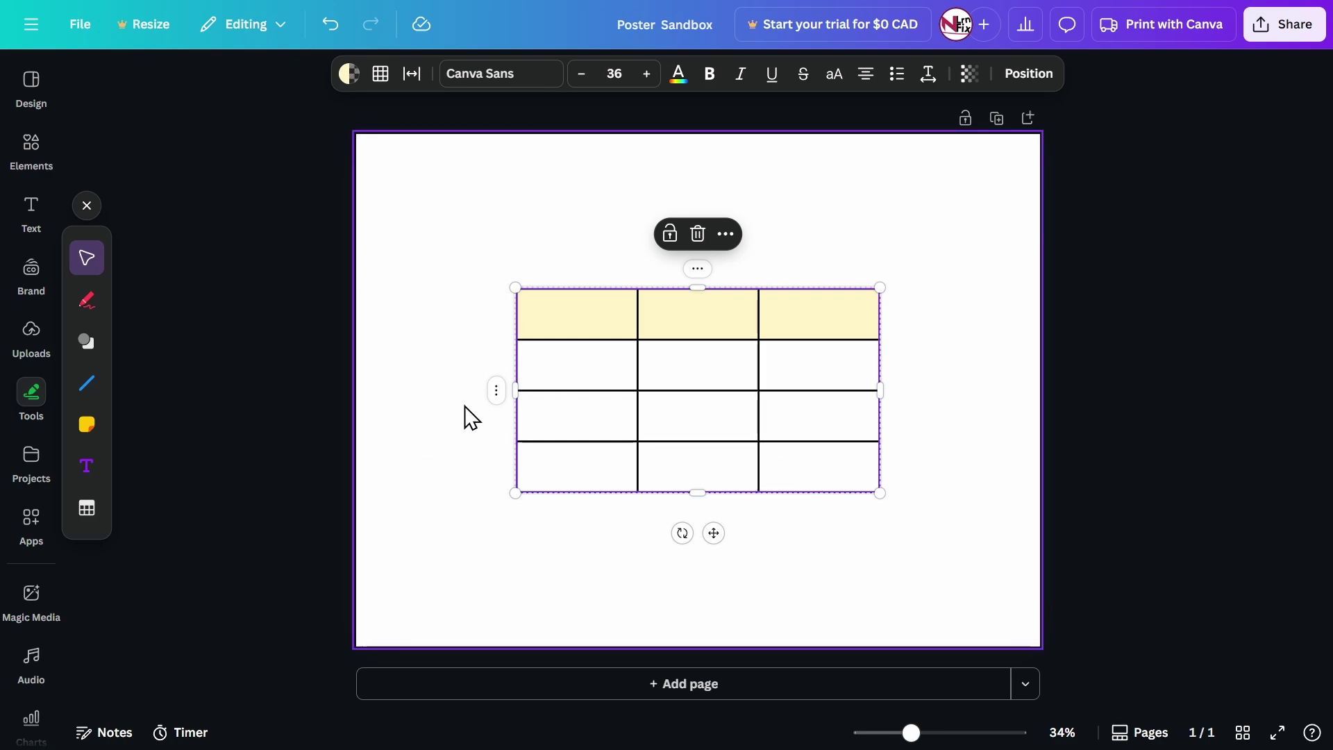
left_click(382, 78)
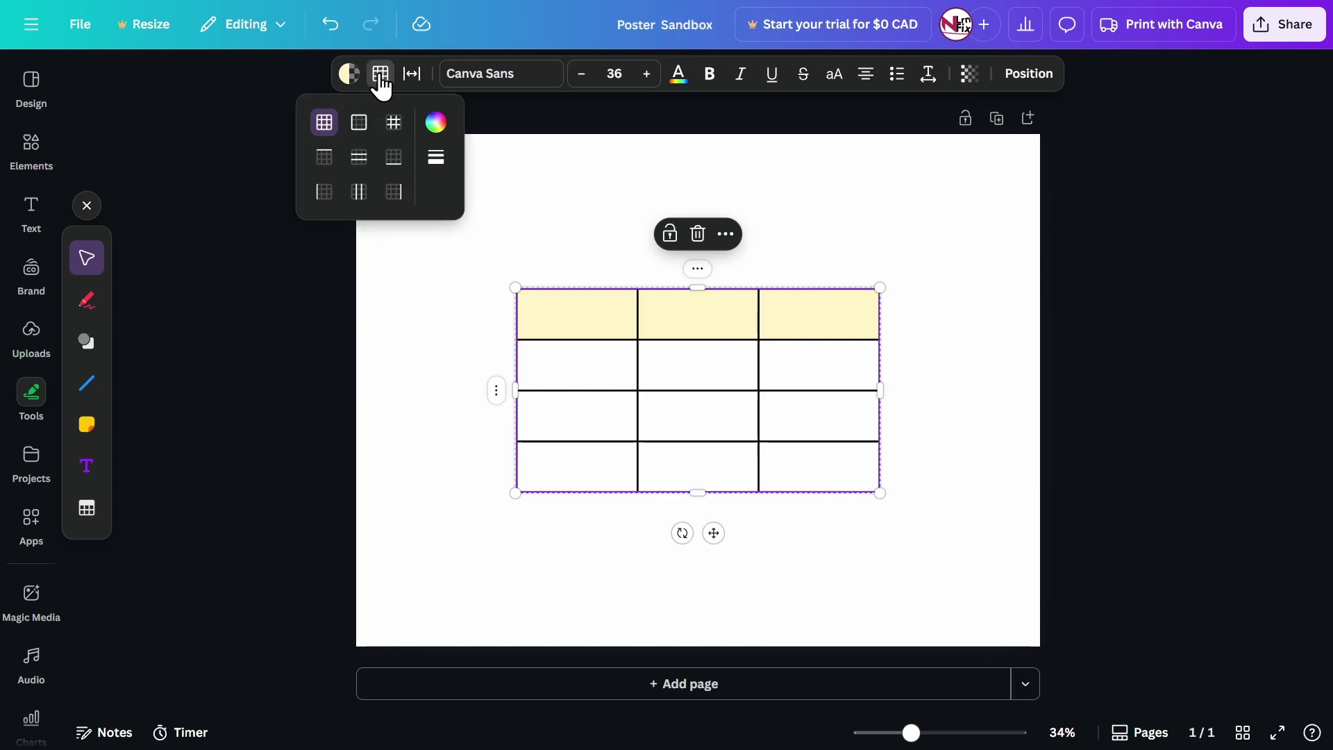
left_click(439, 161)
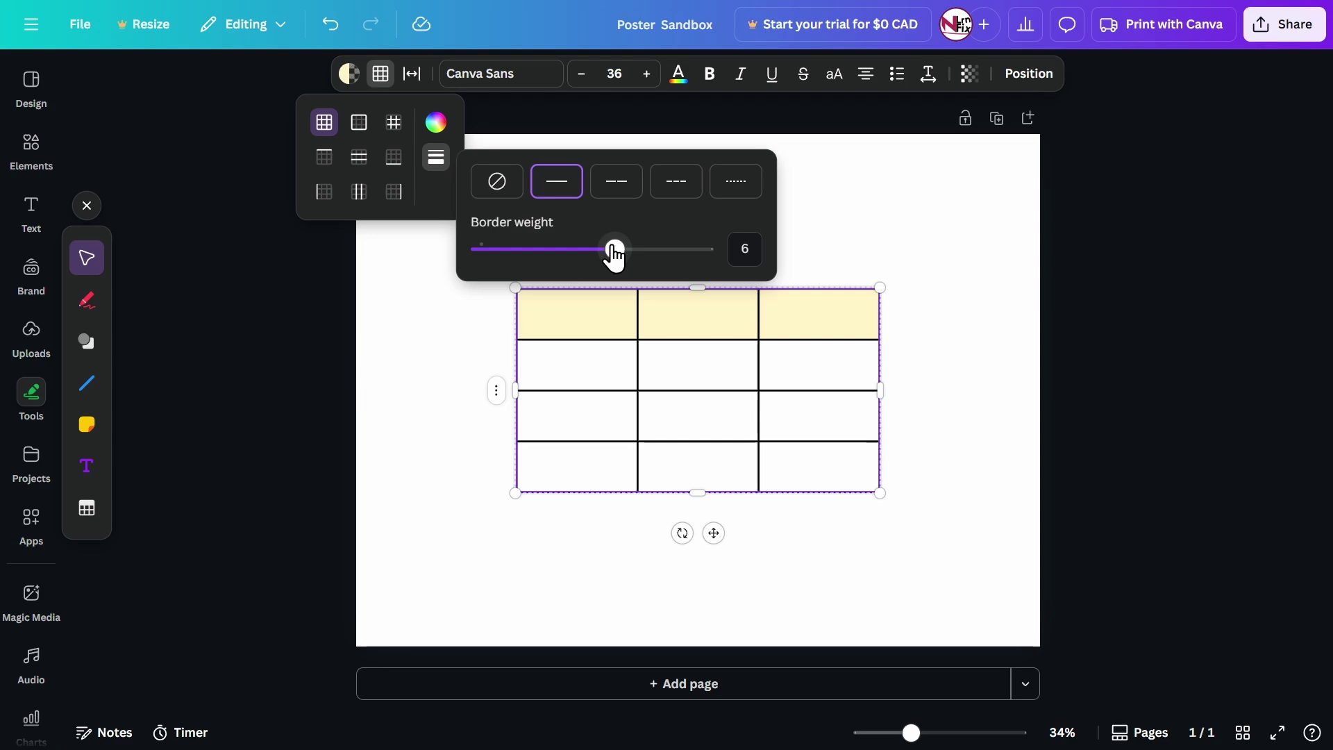
left_click_drag(614, 254, 502, 248)
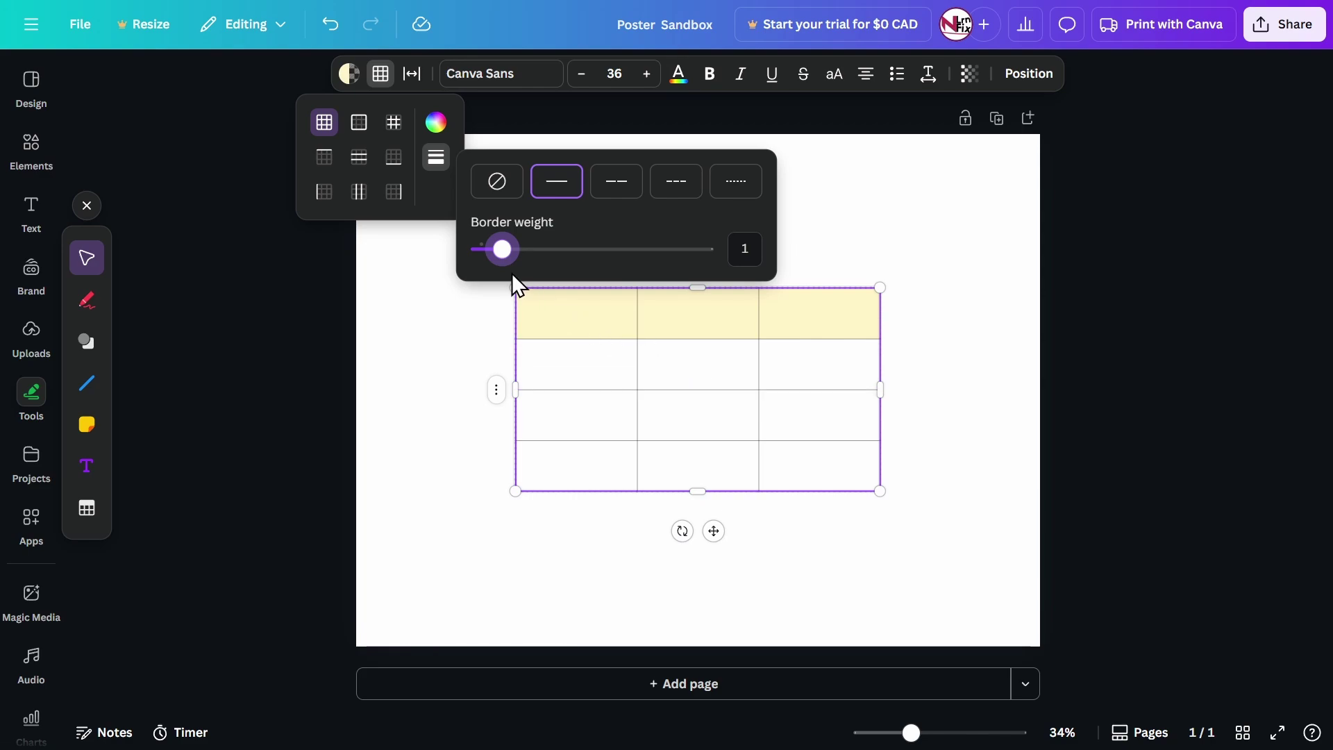
Try the dashed, dotted and no-border line styles on the whole table and restore the solid line
left_click(614, 183)
left_click(688, 200)
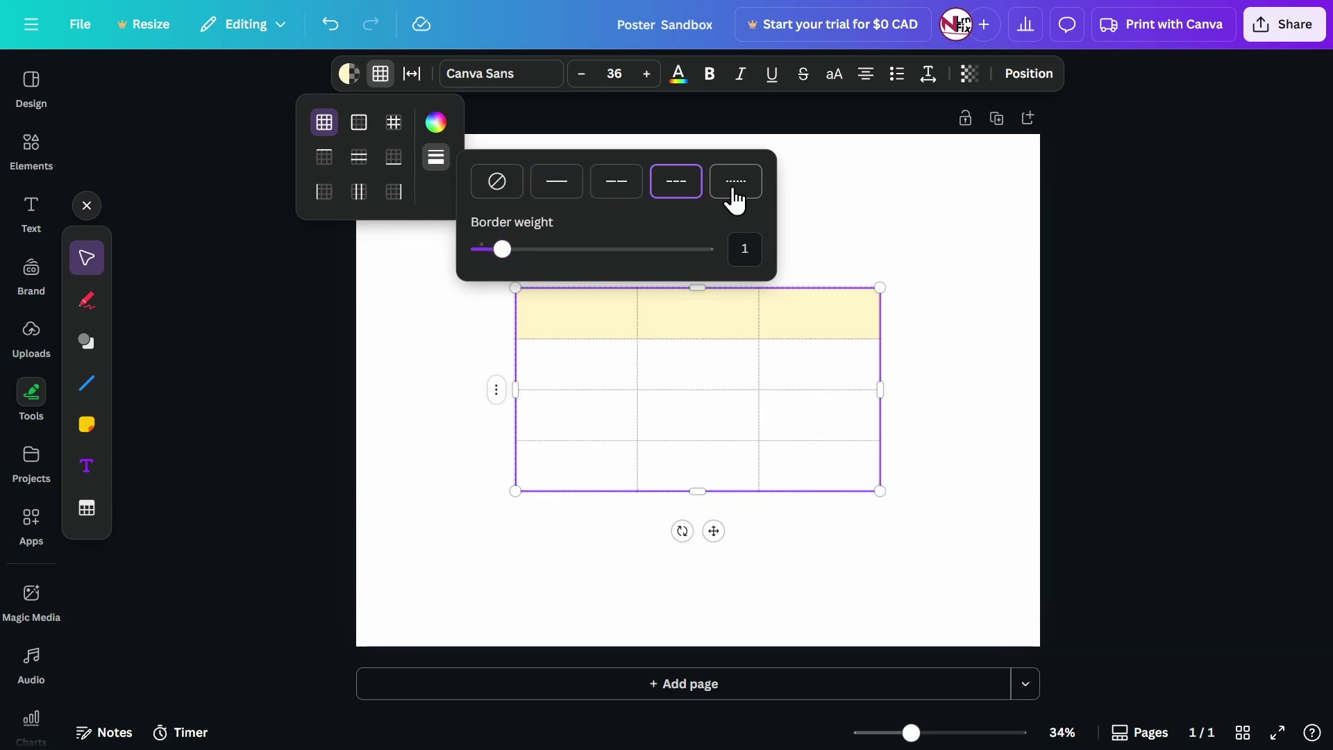
left_click(734, 189)
left_click(559, 189)
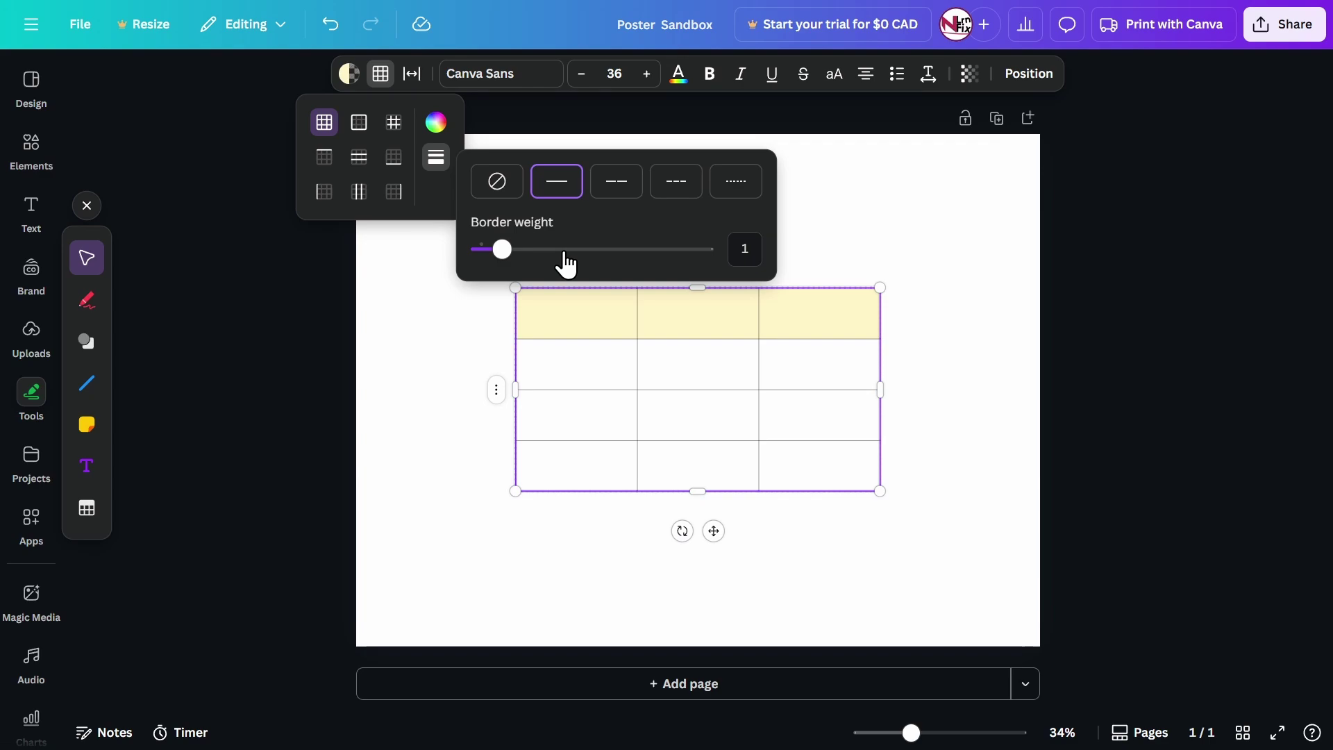
left_click(501, 193)
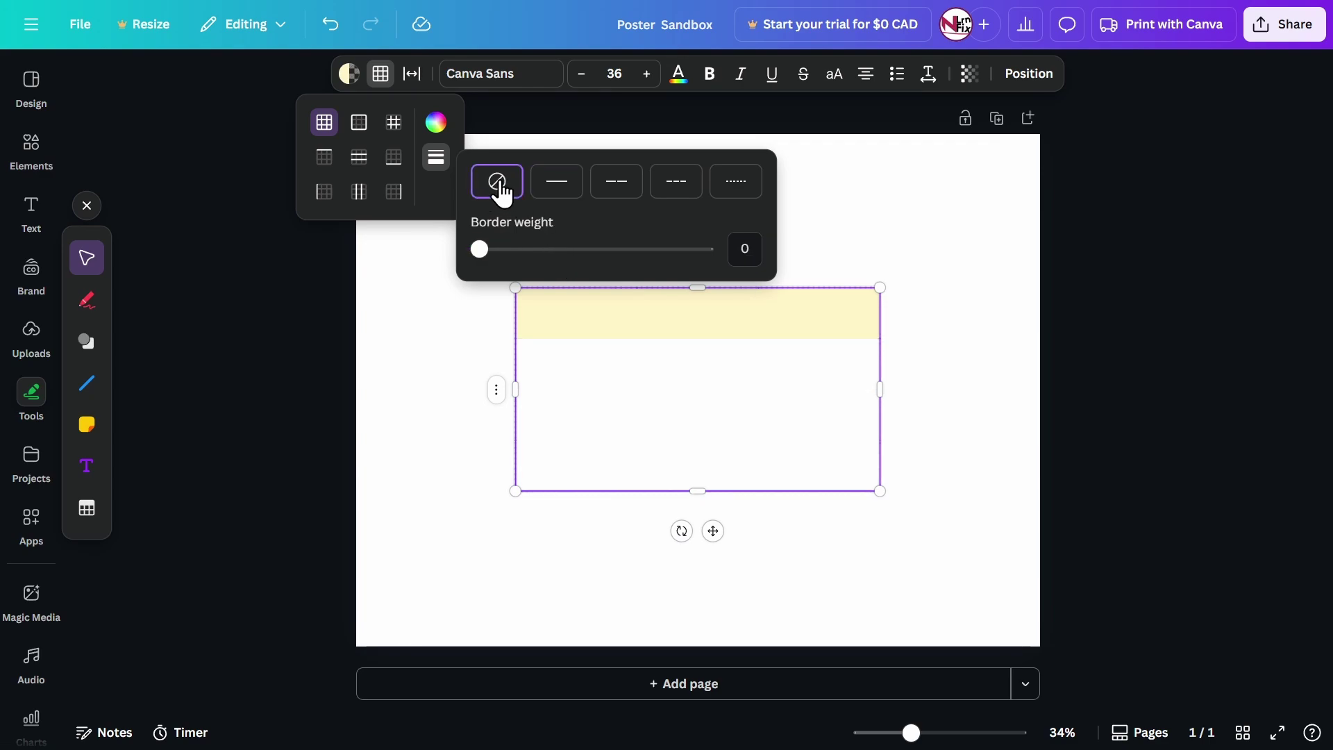
left_click(544, 195)
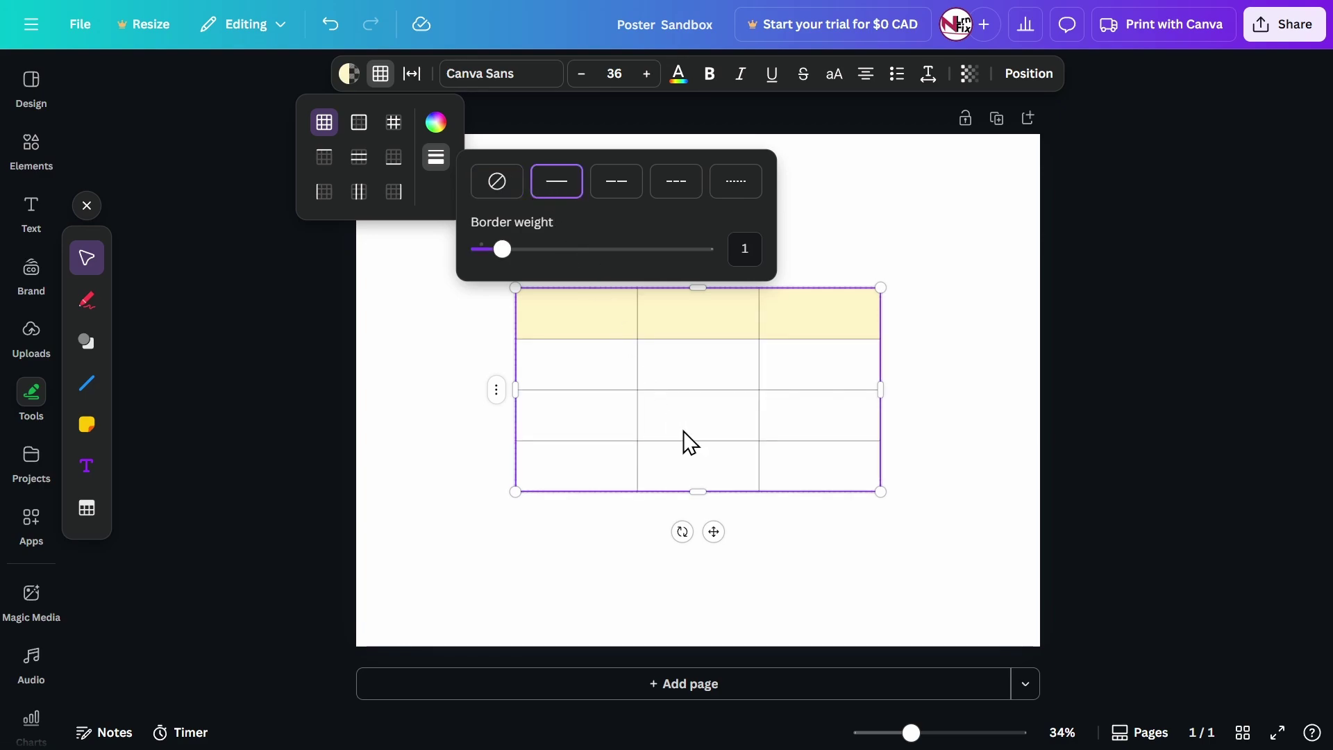
Try the outer, inner and horizontal border selections on the table and return to all borders
left_click(359, 128)
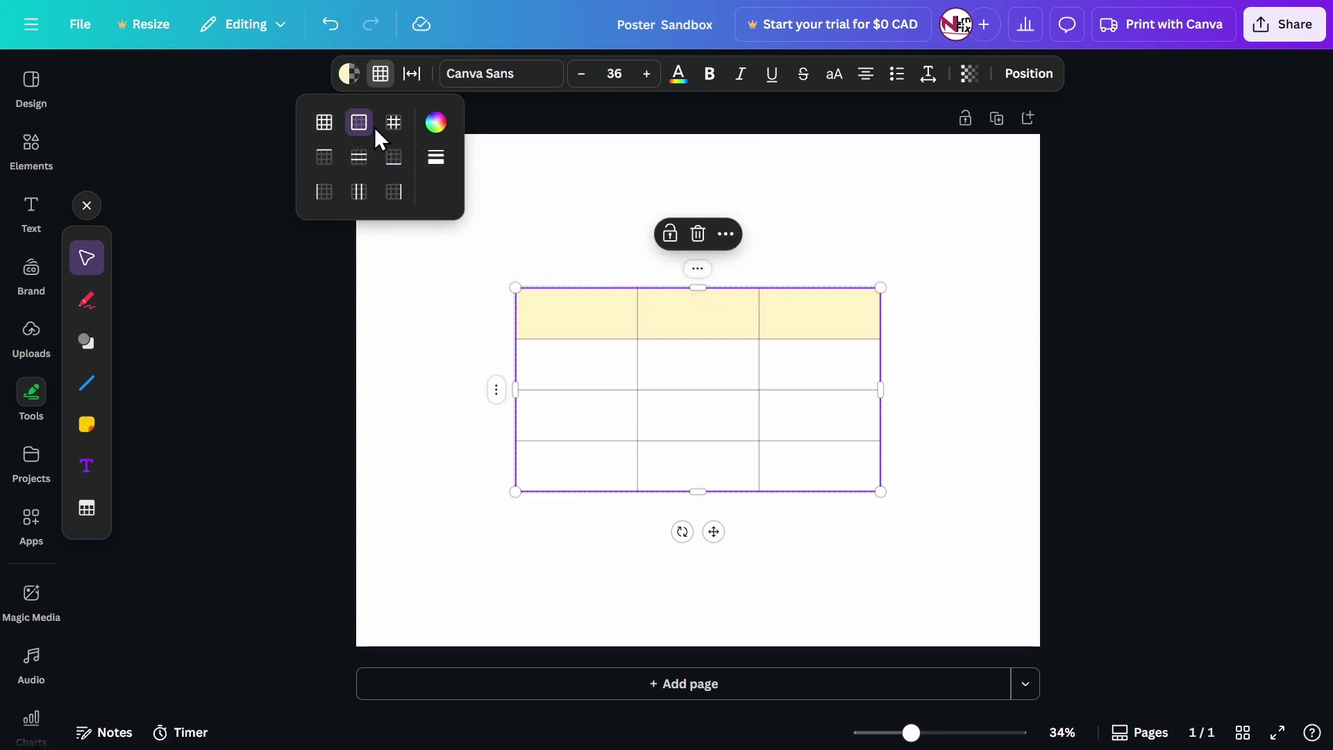
left_click(393, 130)
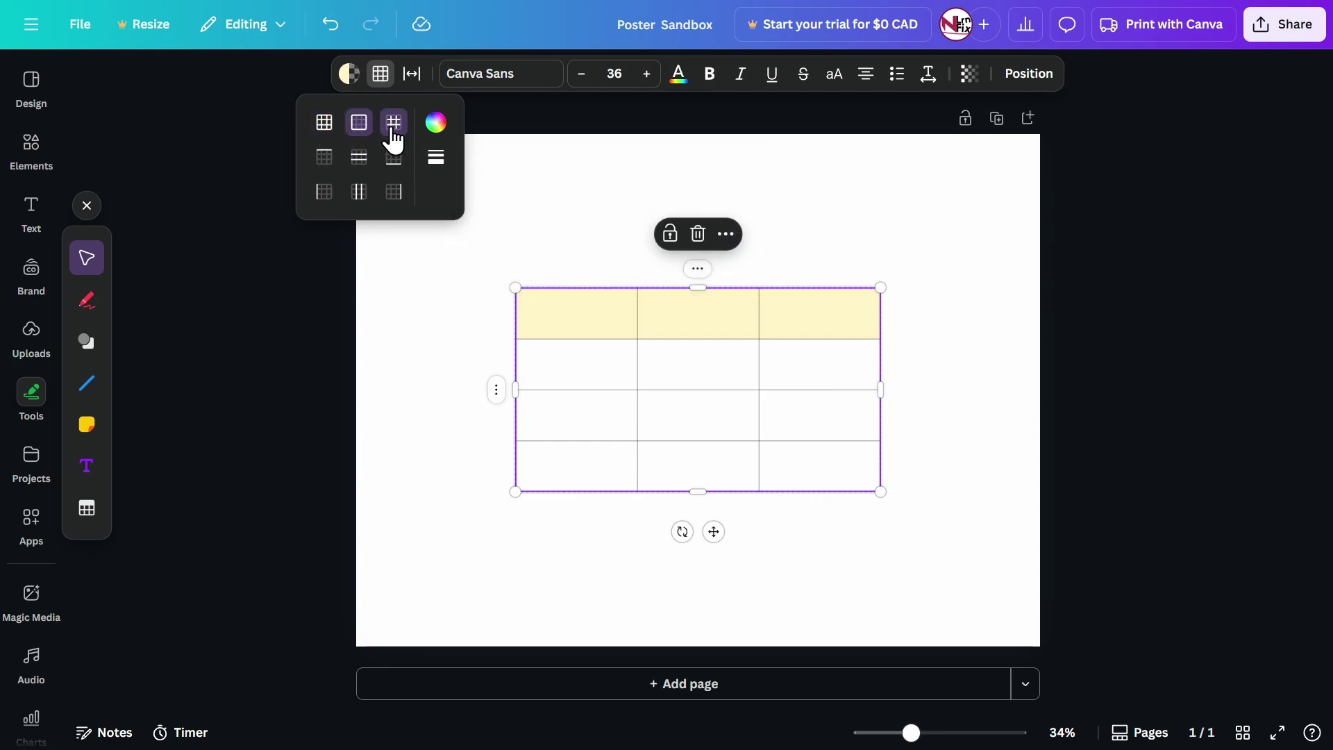
left_click(361, 166)
left_click(329, 128)
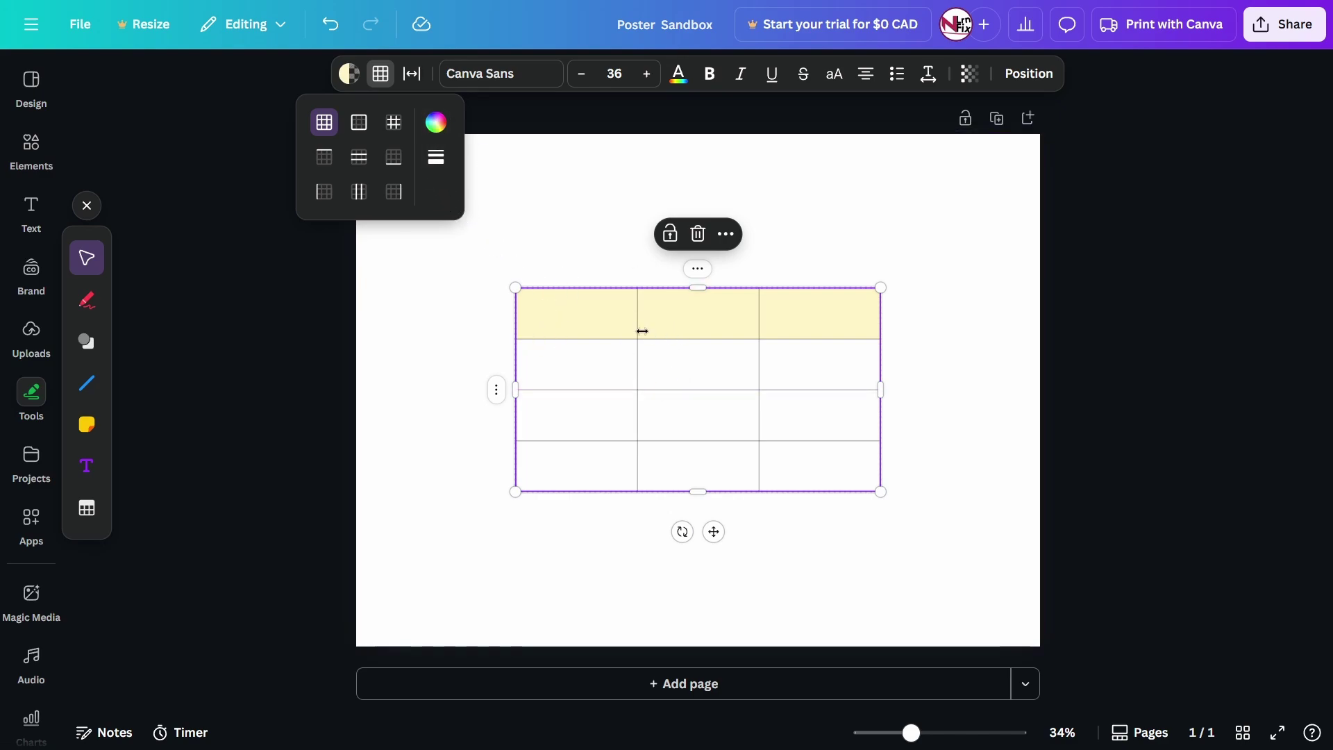
Try red #FF4A4A as the color of the table's borders and restore black
left_click(437, 127)
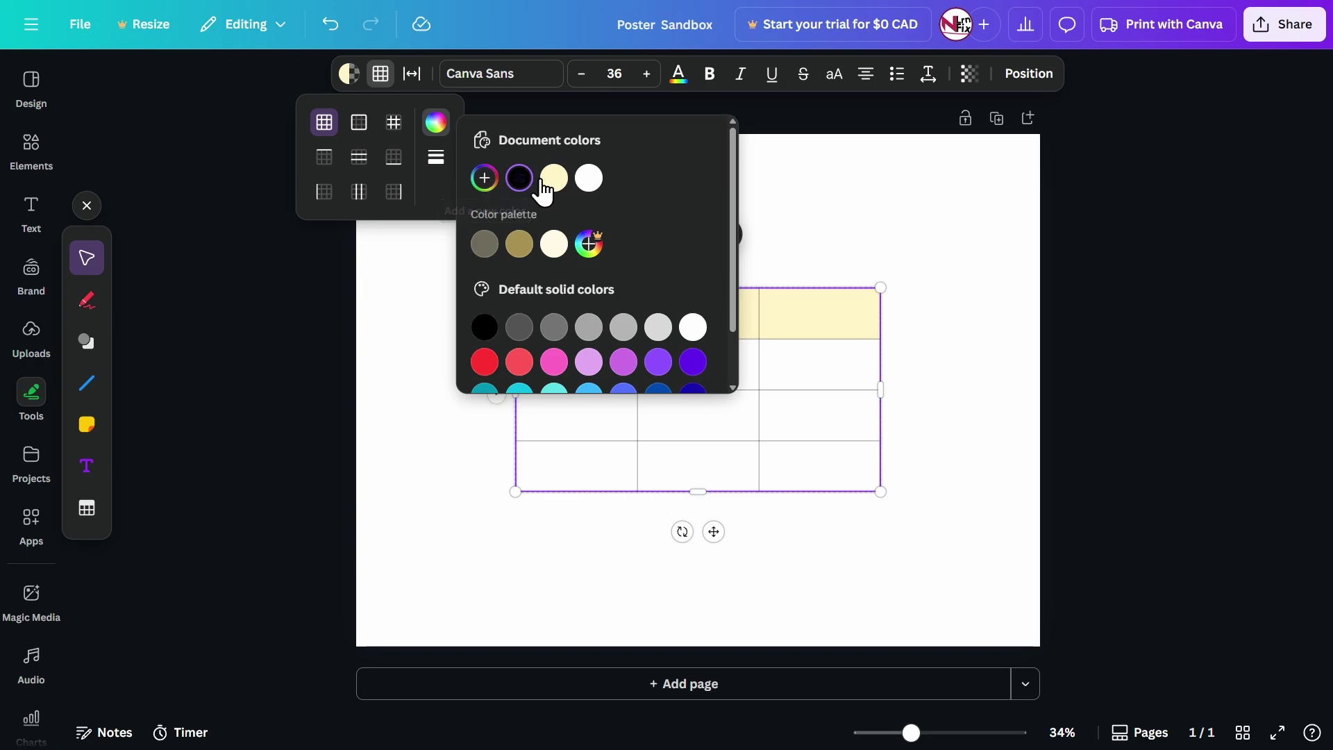
left_click(484, 179)
left_click(650, 217)
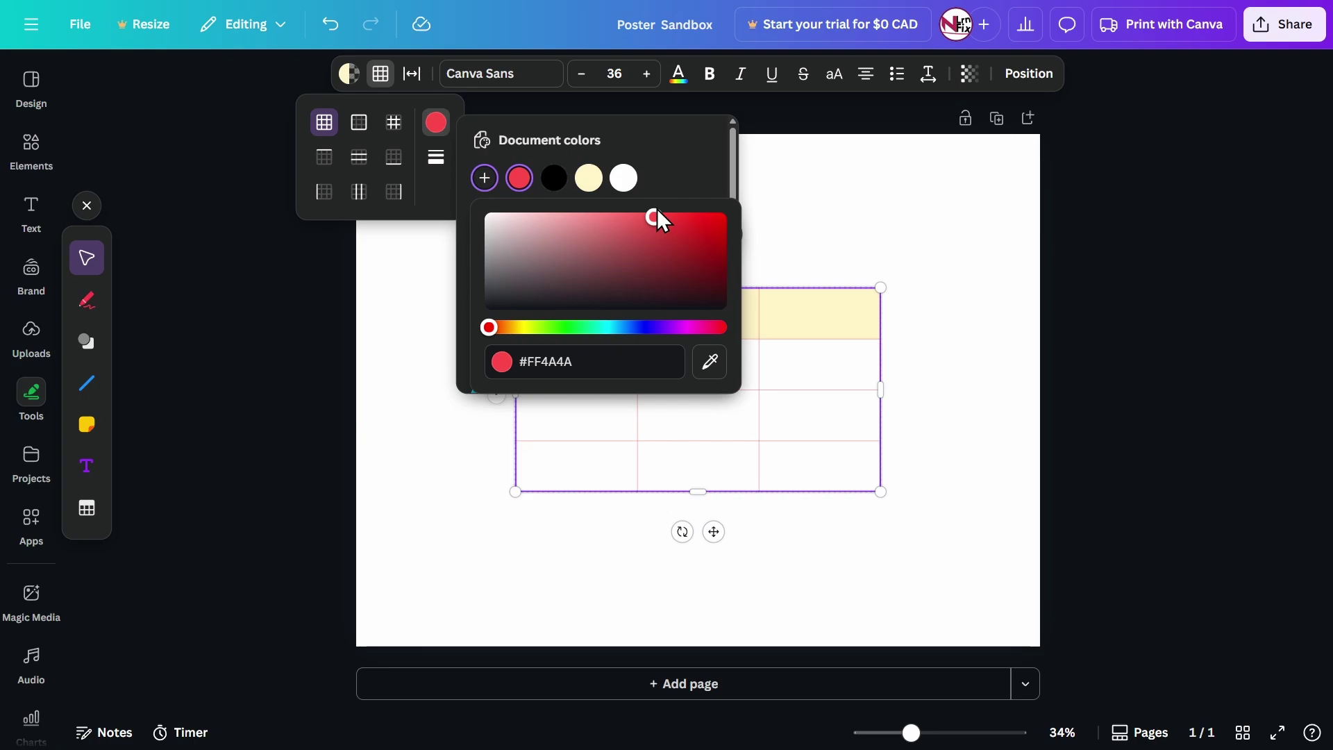
left_click(553, 178)
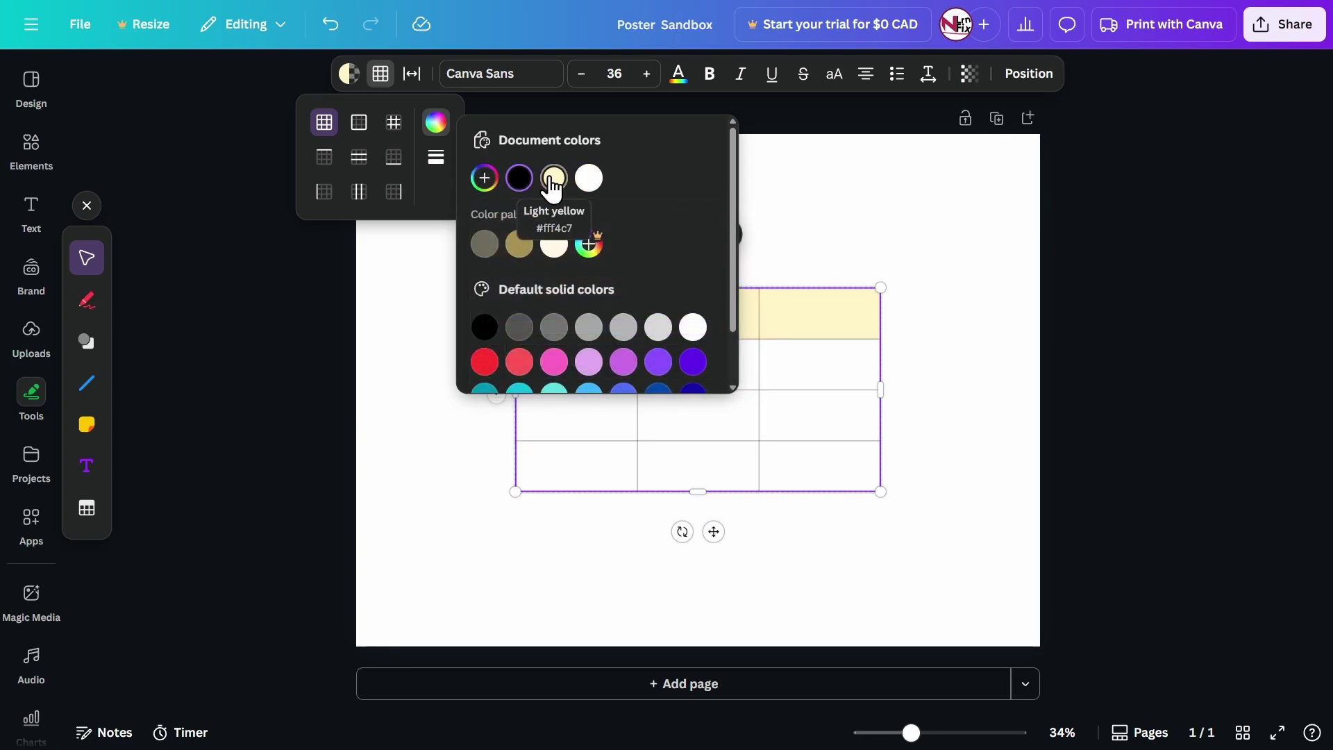
left_click(831, 198)
left_click(573, 332)
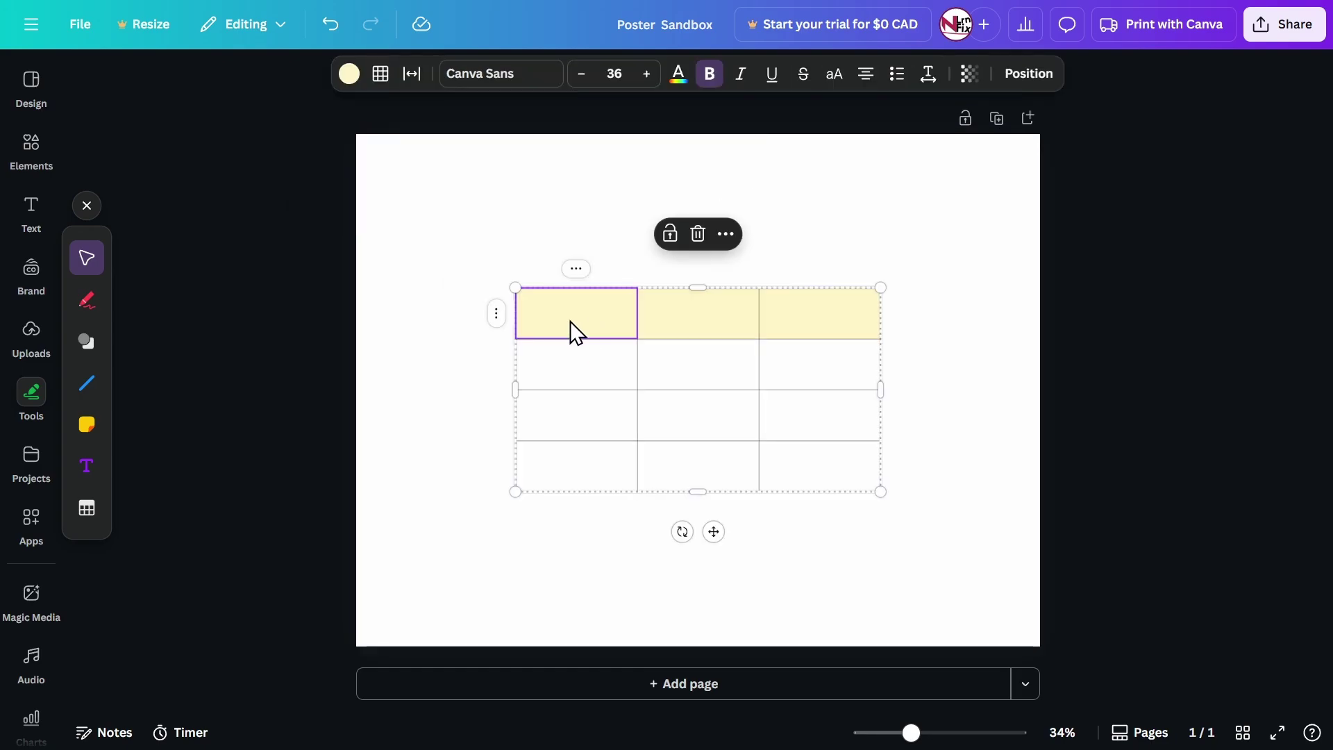
left_click(660, 311)
left_click(819, 311)
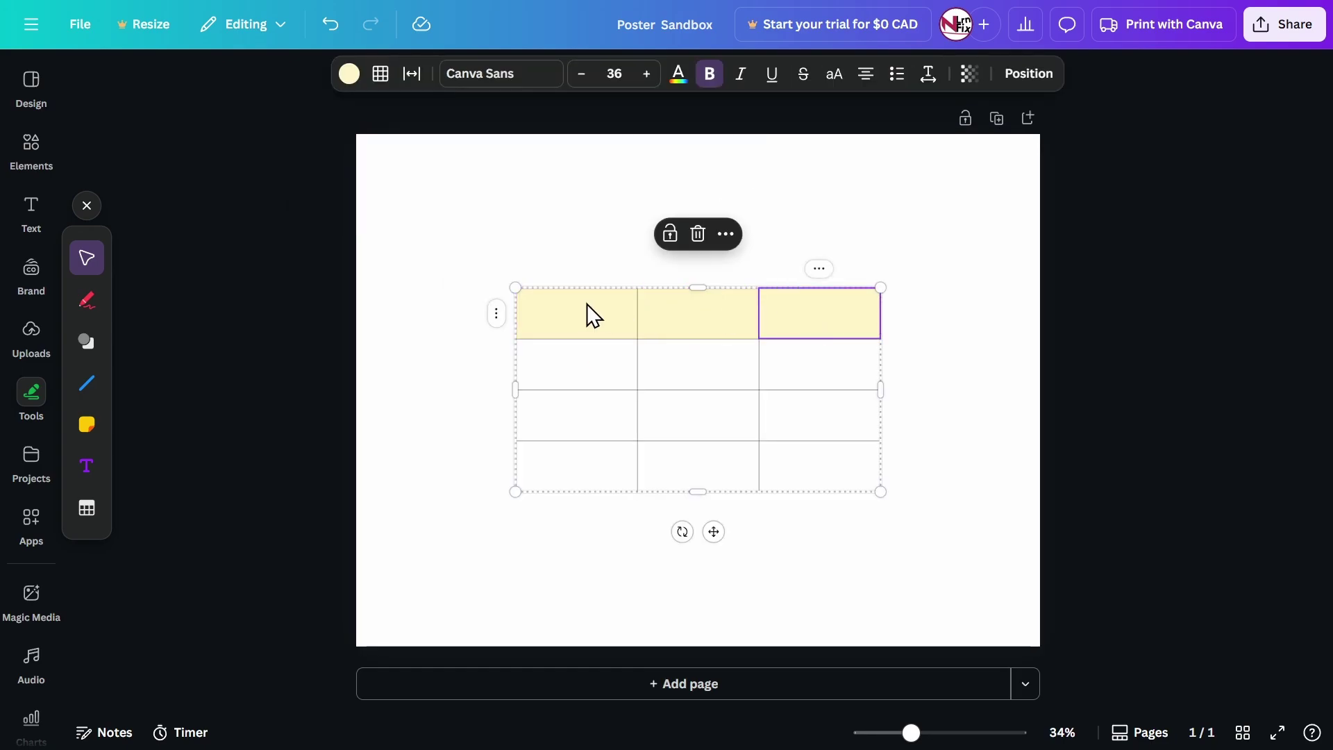
left_click(585, 306)
left_click(723, 311)
left_click(819, 313)
Fill the table's header row with the column headings Item, Quantity and Price
left_click(557, 314)
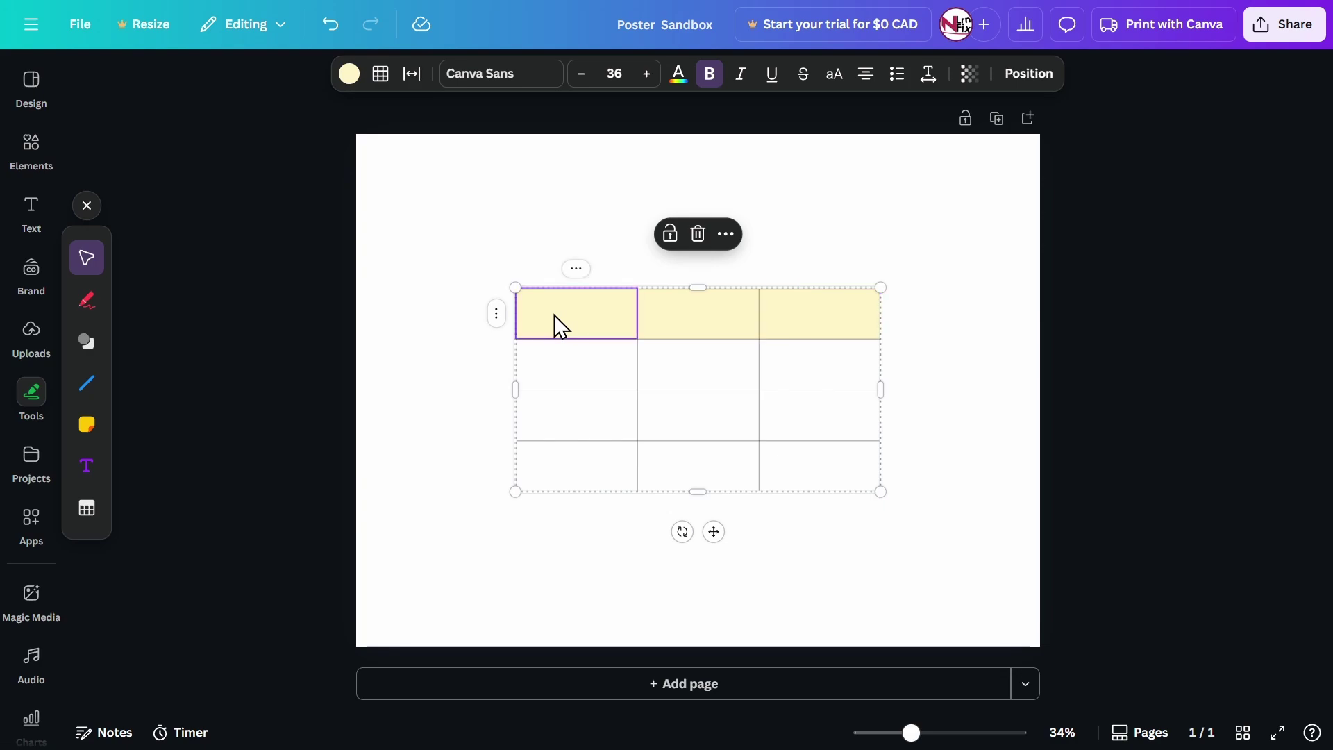
type("Item")
left_click(697, 313)
type("Quan")
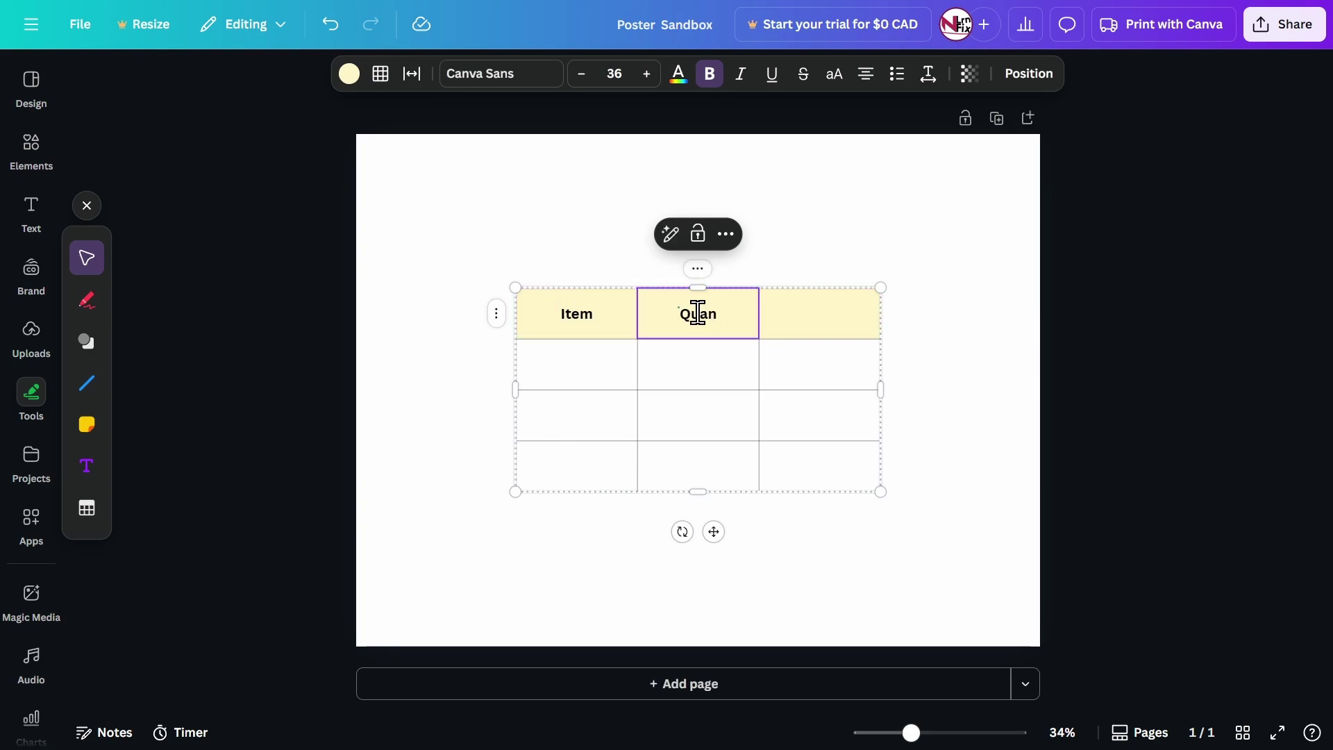
type("tity")
left_click(802, 306)
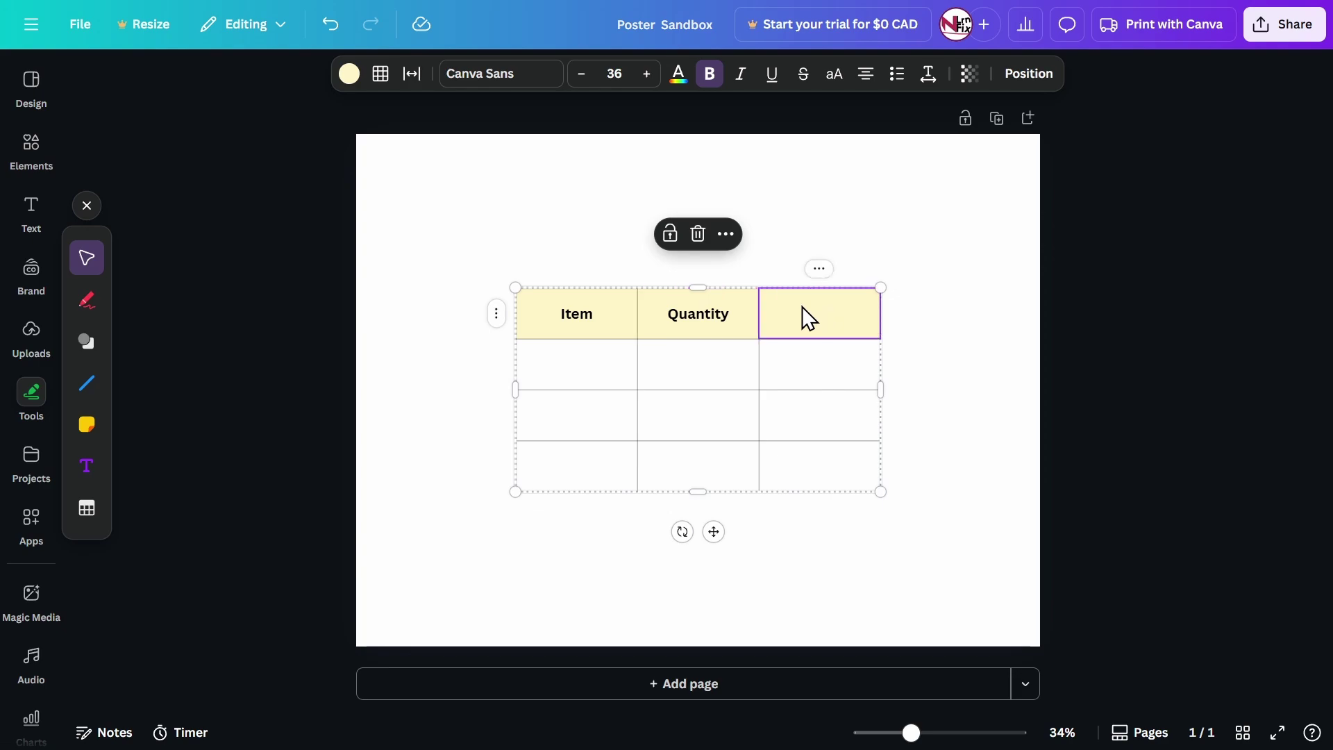
type("Price")
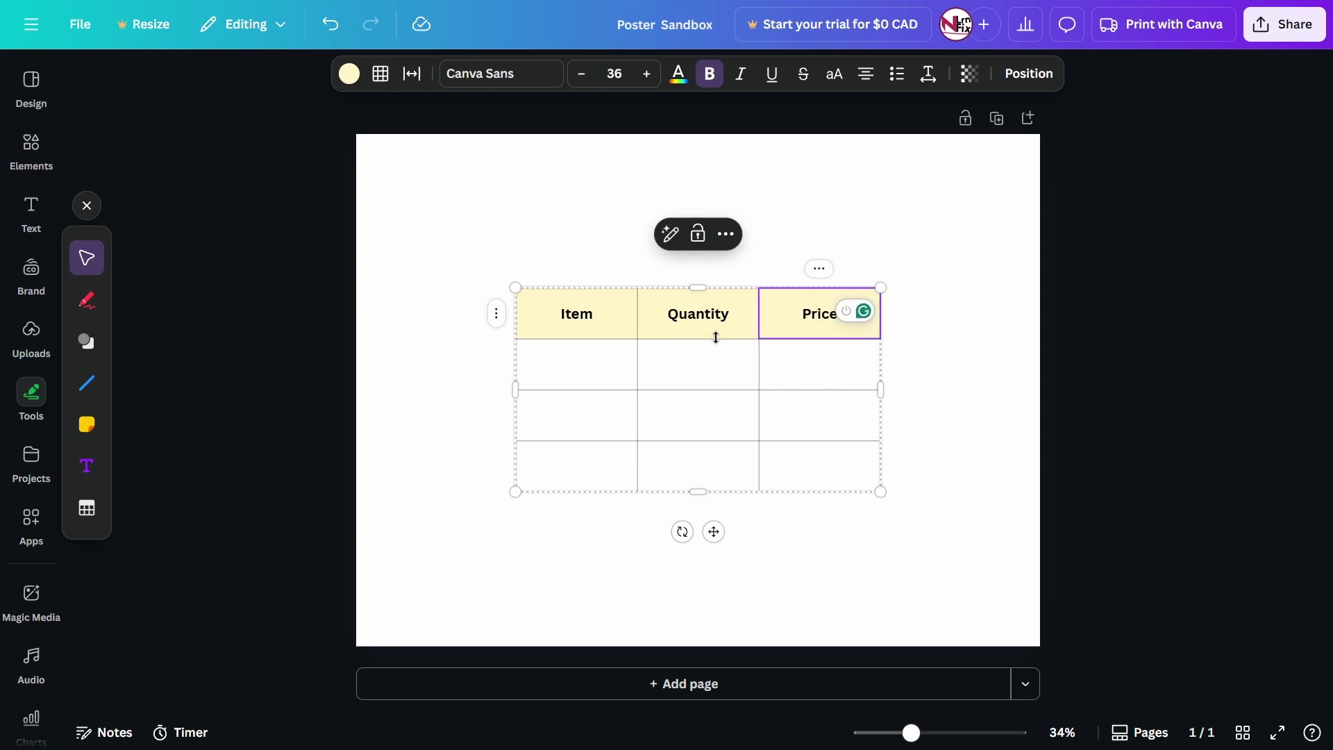
Fill the Item column below its heading with Chips, Pencil and Marker
left_click(595, 381)
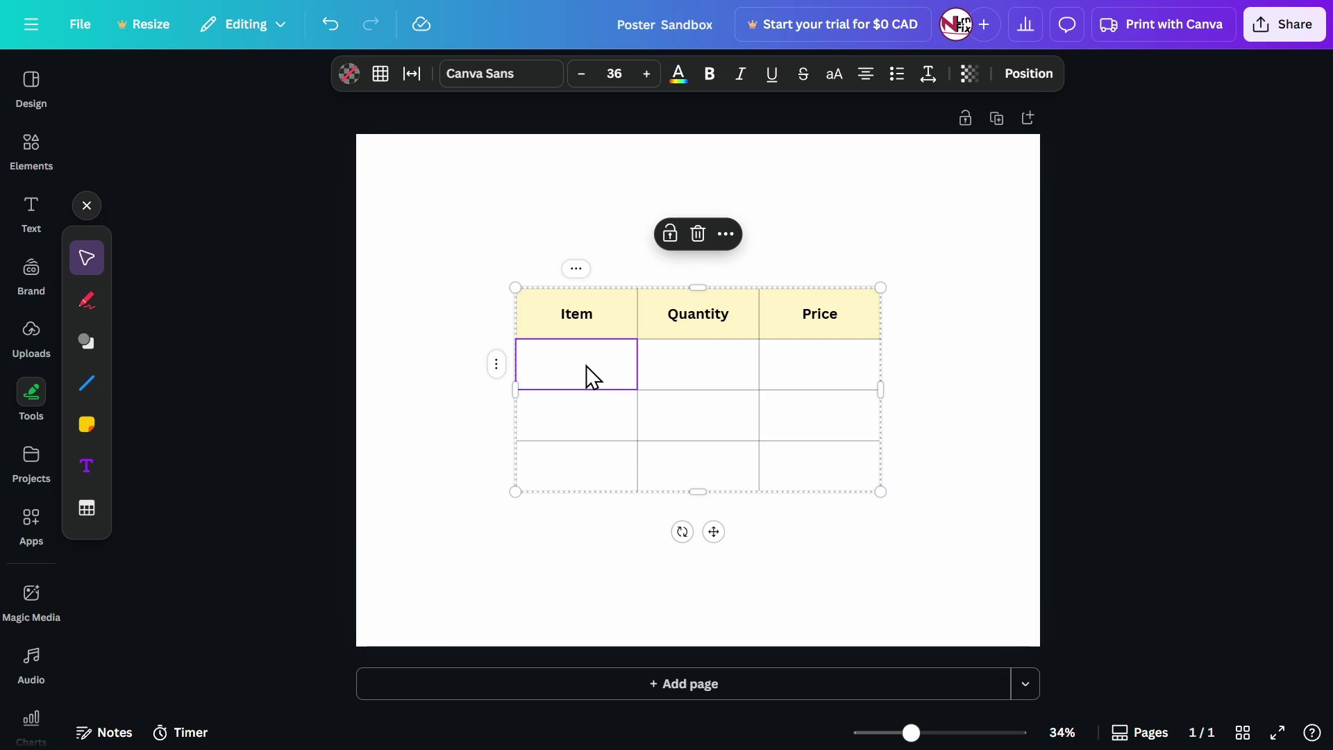
type("Chips")
left_click(576, 416)
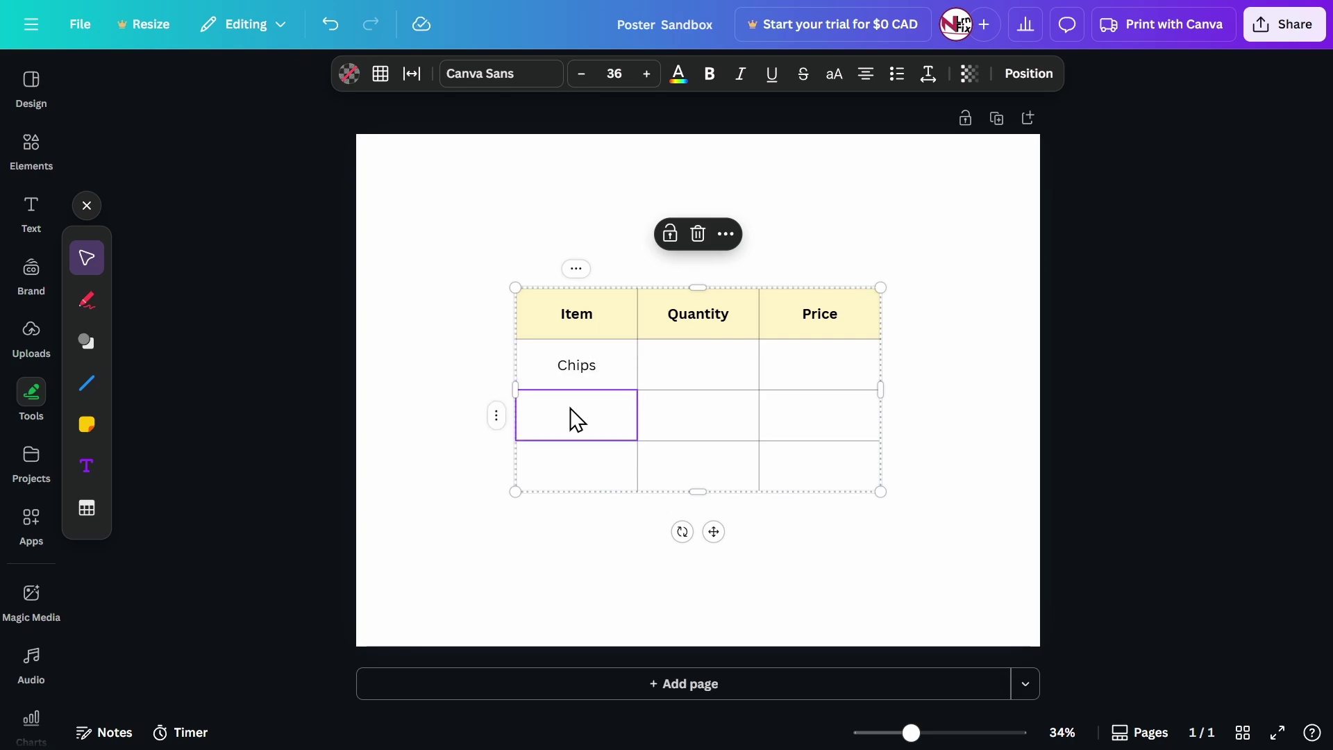
type("Pencil")
left_click(586, 464)
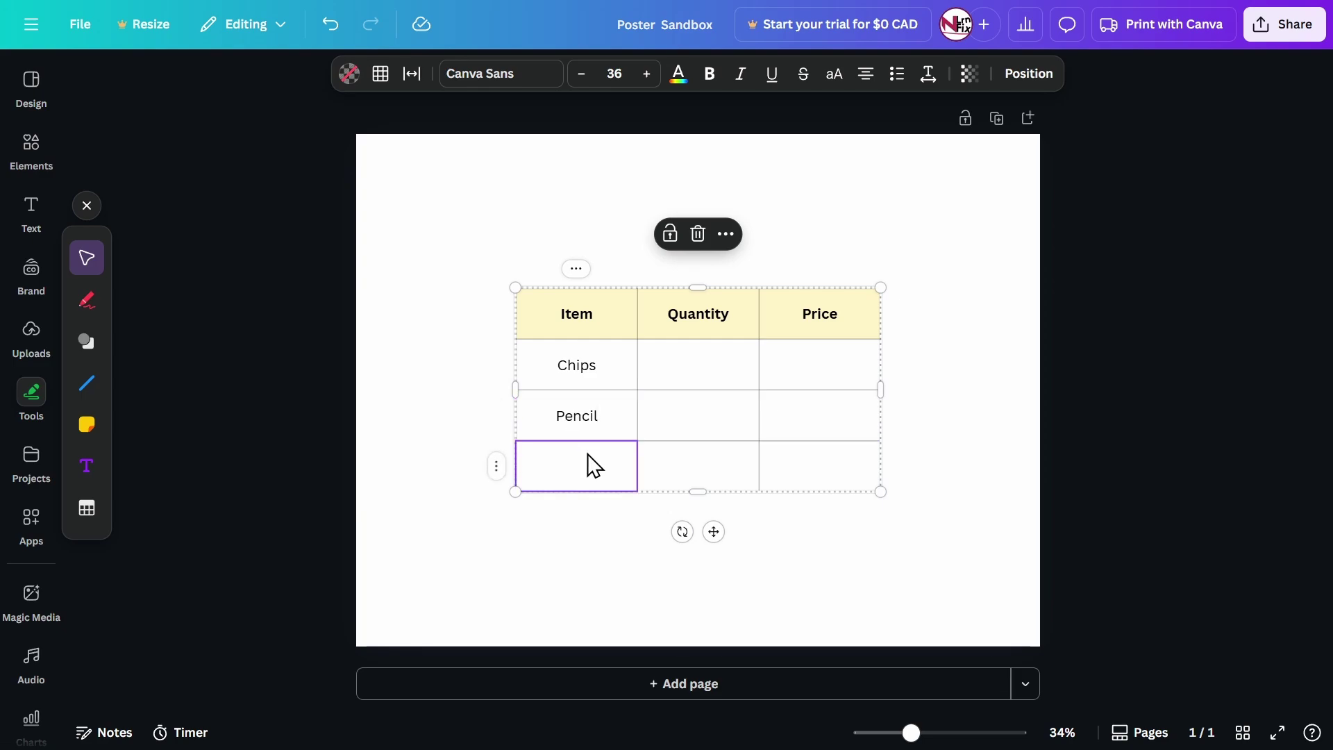
type("Crayo")
double_click(594, 465)
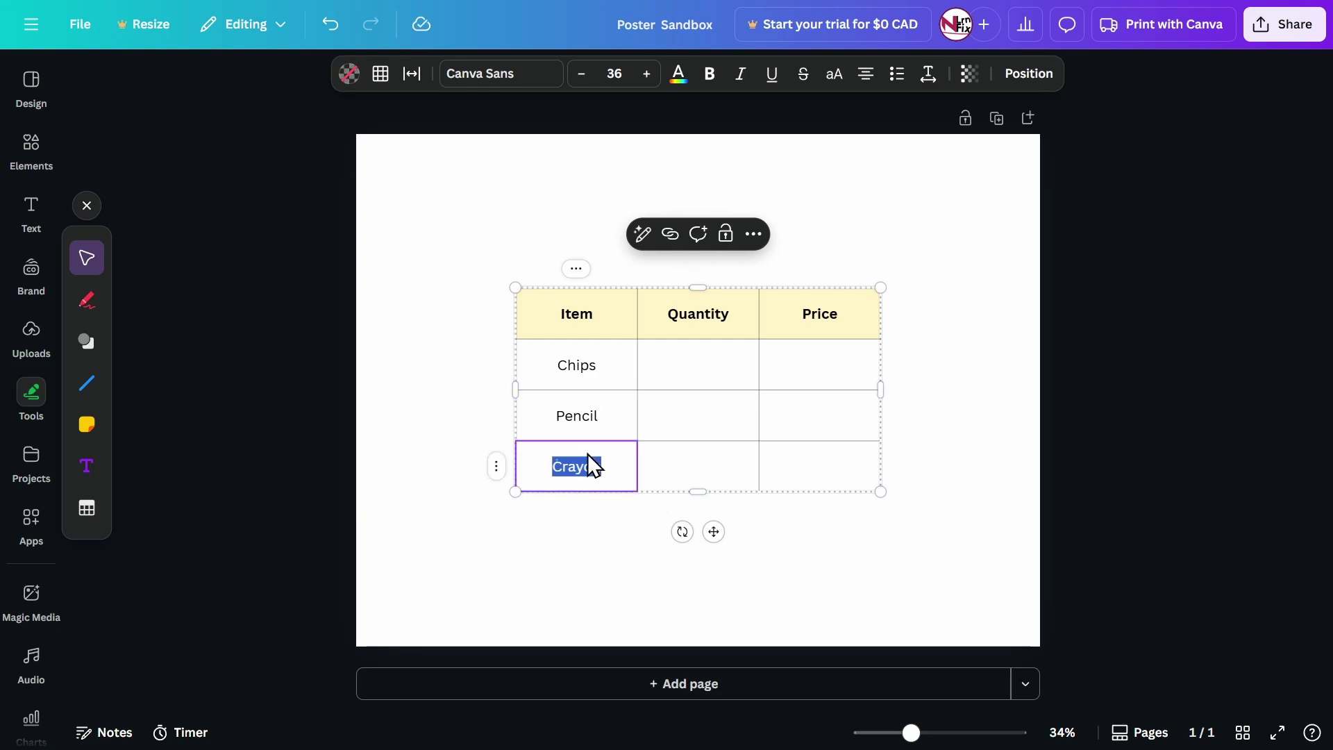
key("BackSpace")
type("m")
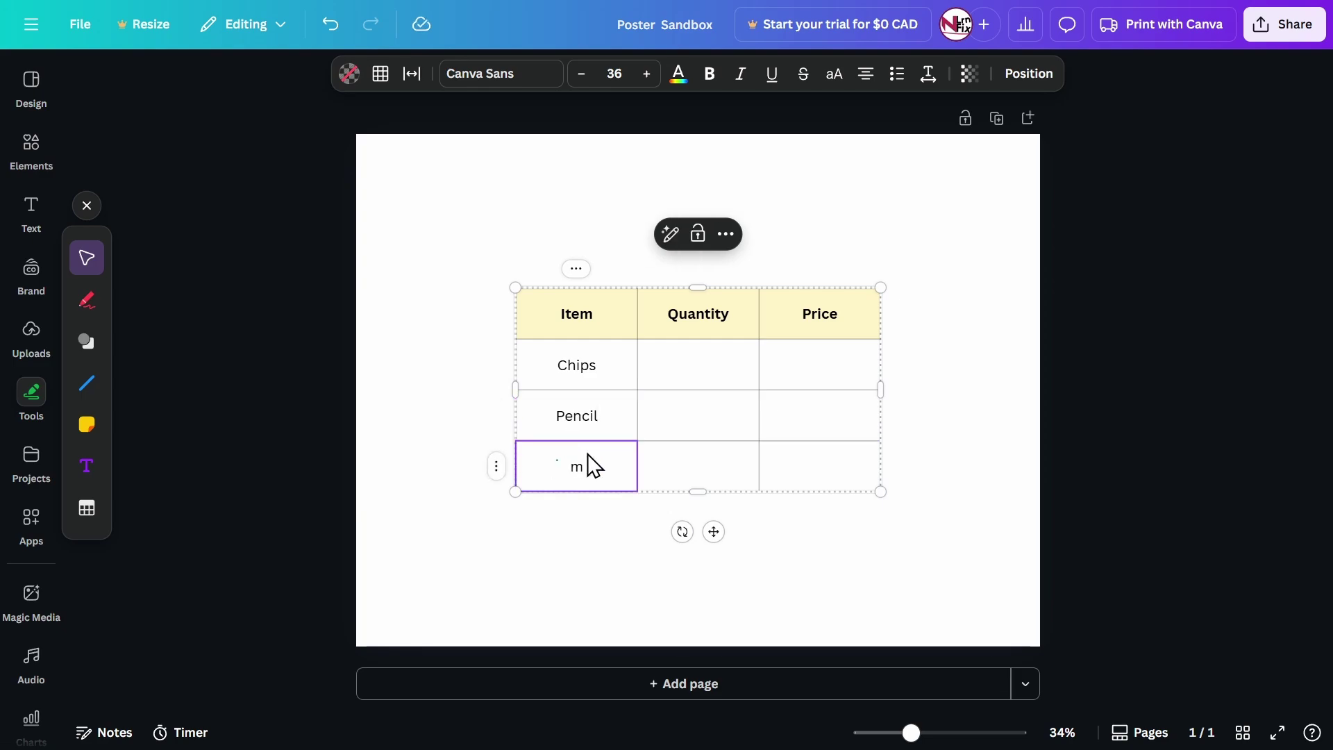
type("arker")
Enter the quantities 5 for Chips, 2 for Pencil and 3 for Marker
left_click(685, 381)
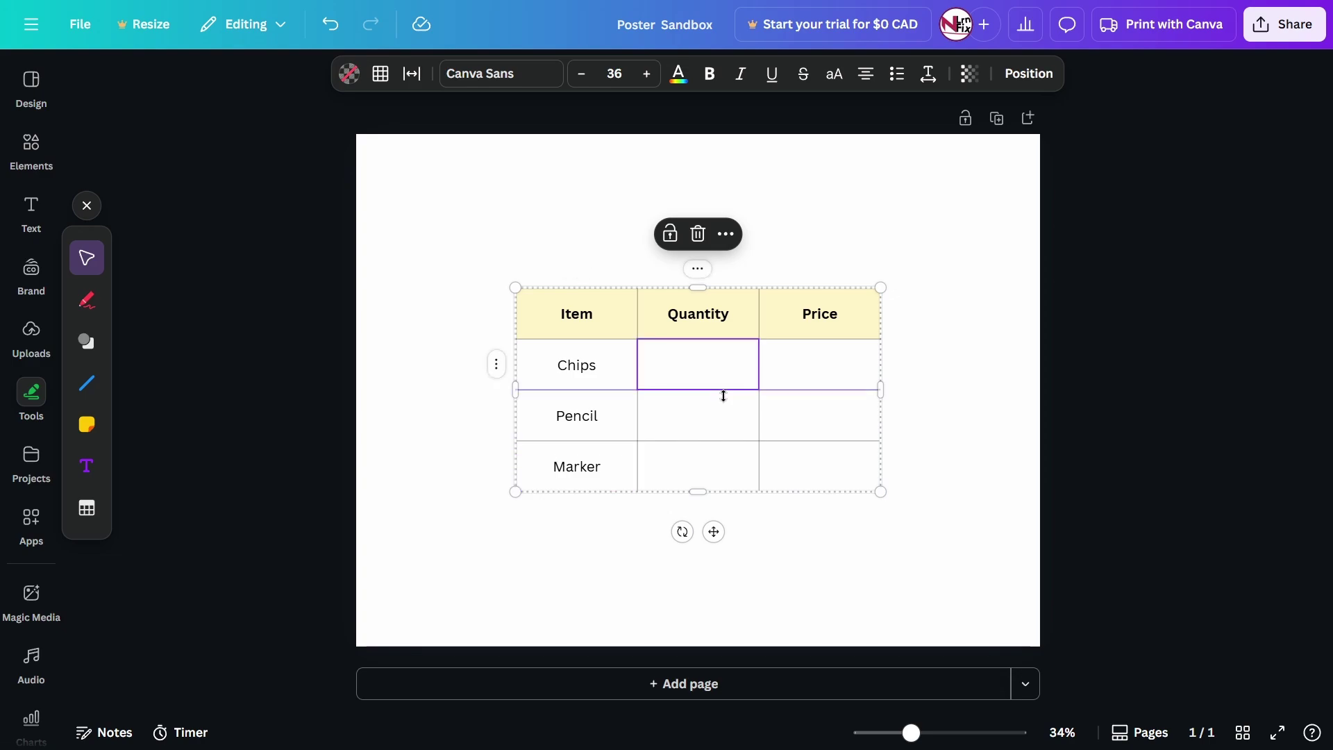
type("5")
left_click(714, 431)
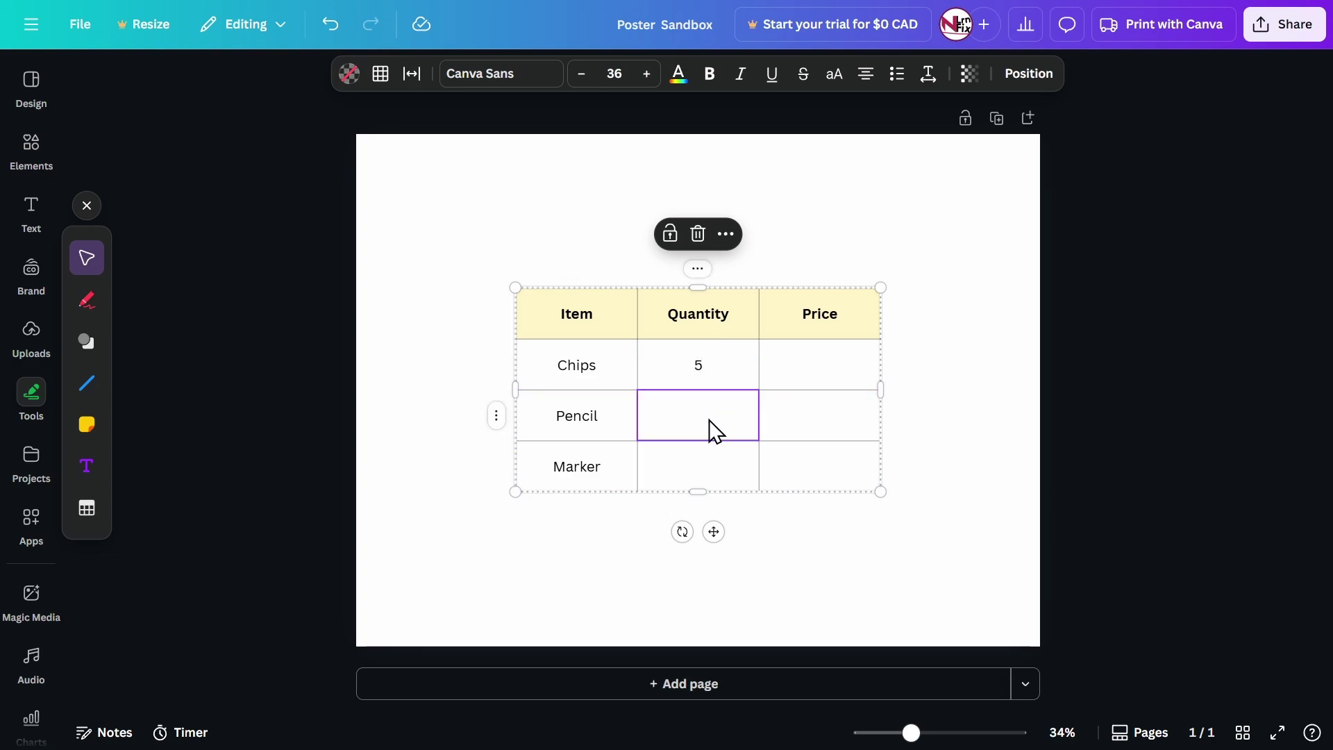
type("2")
left_click(702, 473)
type("3")
Enter the prices 10 for Chips, 2 for Pencil and 9 for Marker
left_click(796, 417)
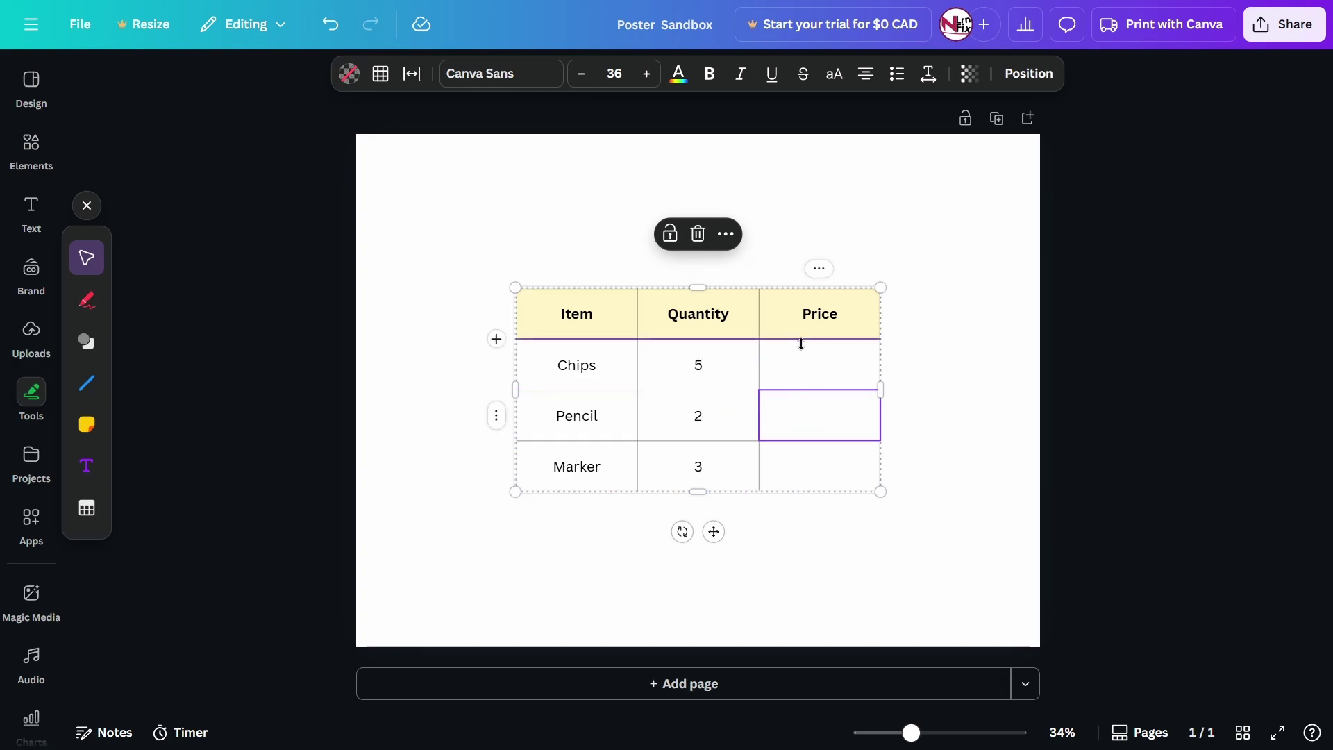
left_click(809, 371)
type("10")
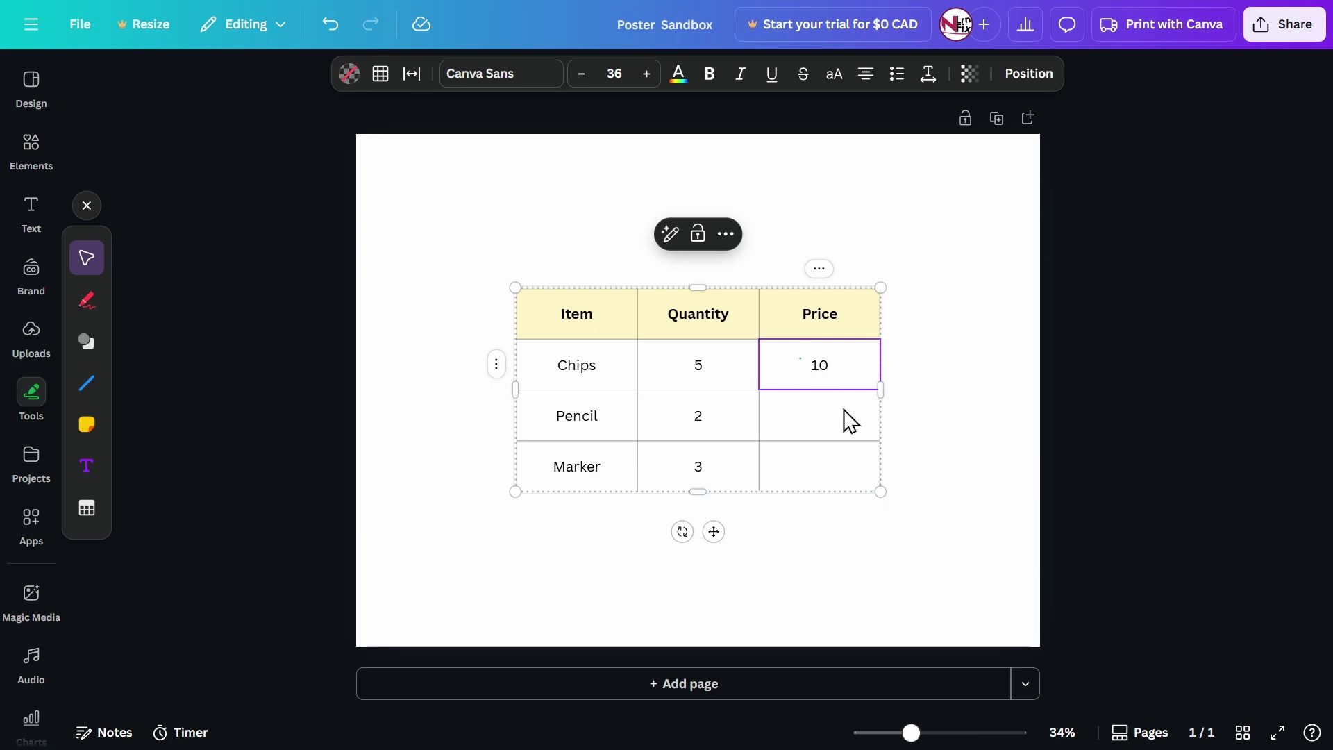
left_click(842, 429)
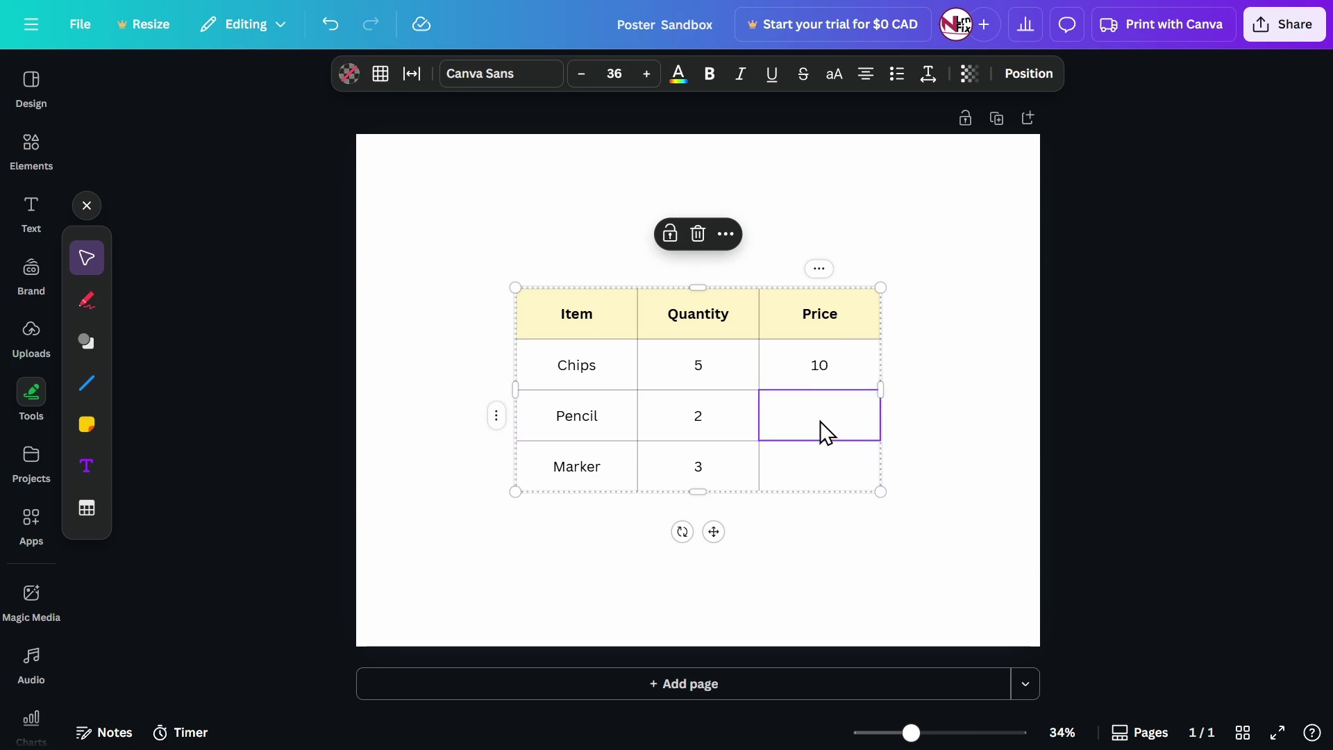
type("2")
left_click(818, 474)
type("9")
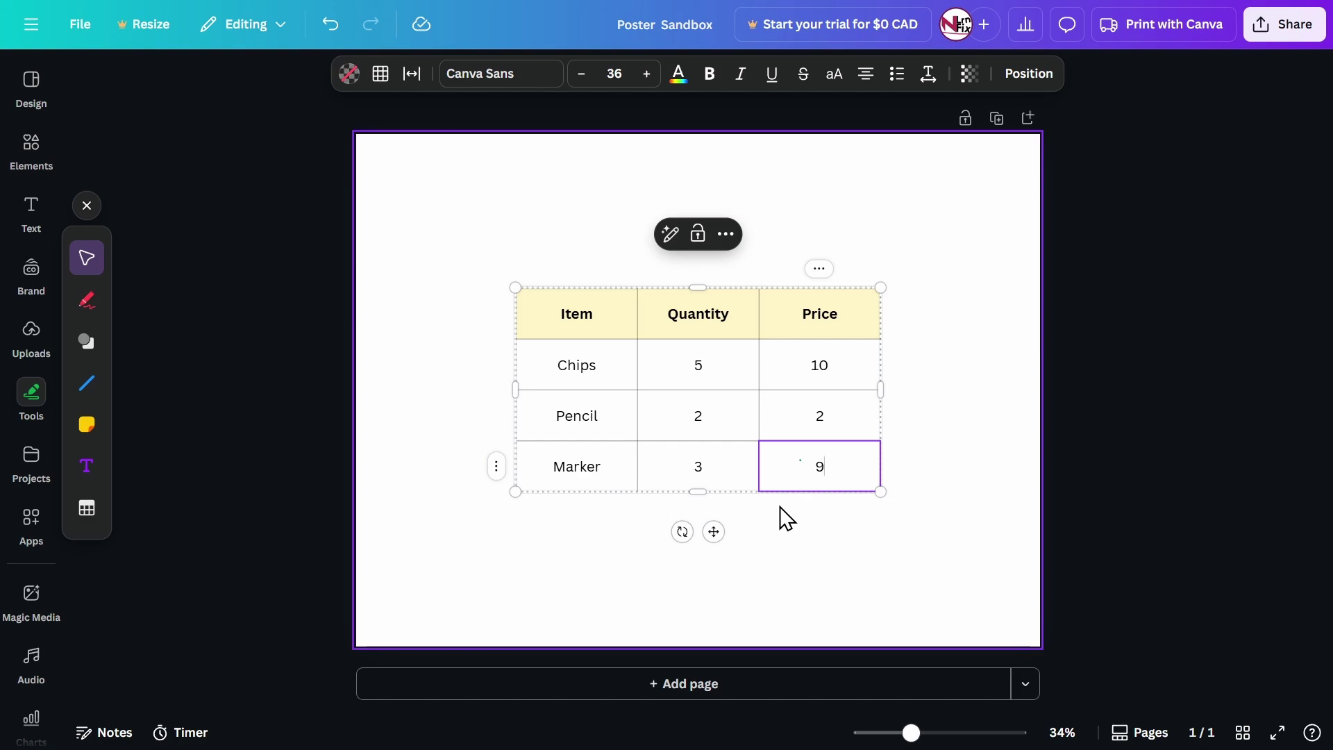
left_click(809, 422)
key("Up")
left_click(809, 467)
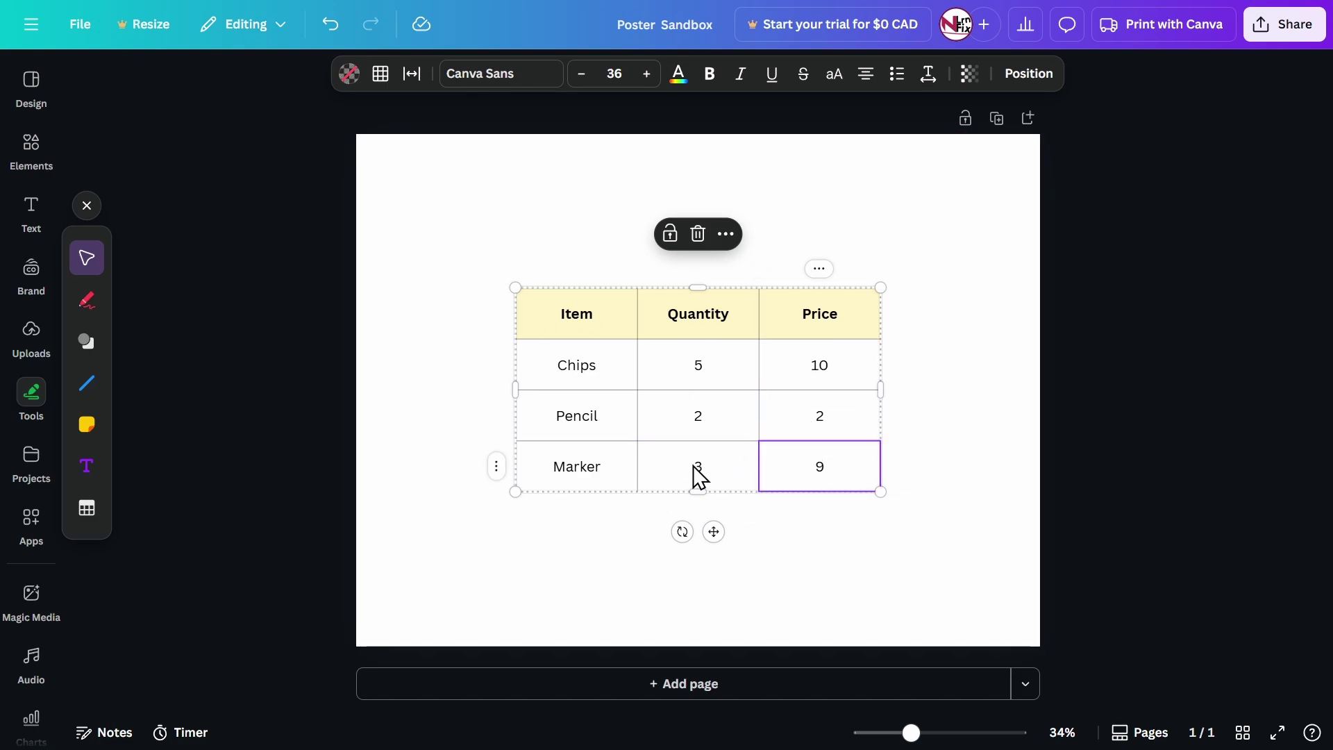
left_click(586, 467)
left_click(588, 424)
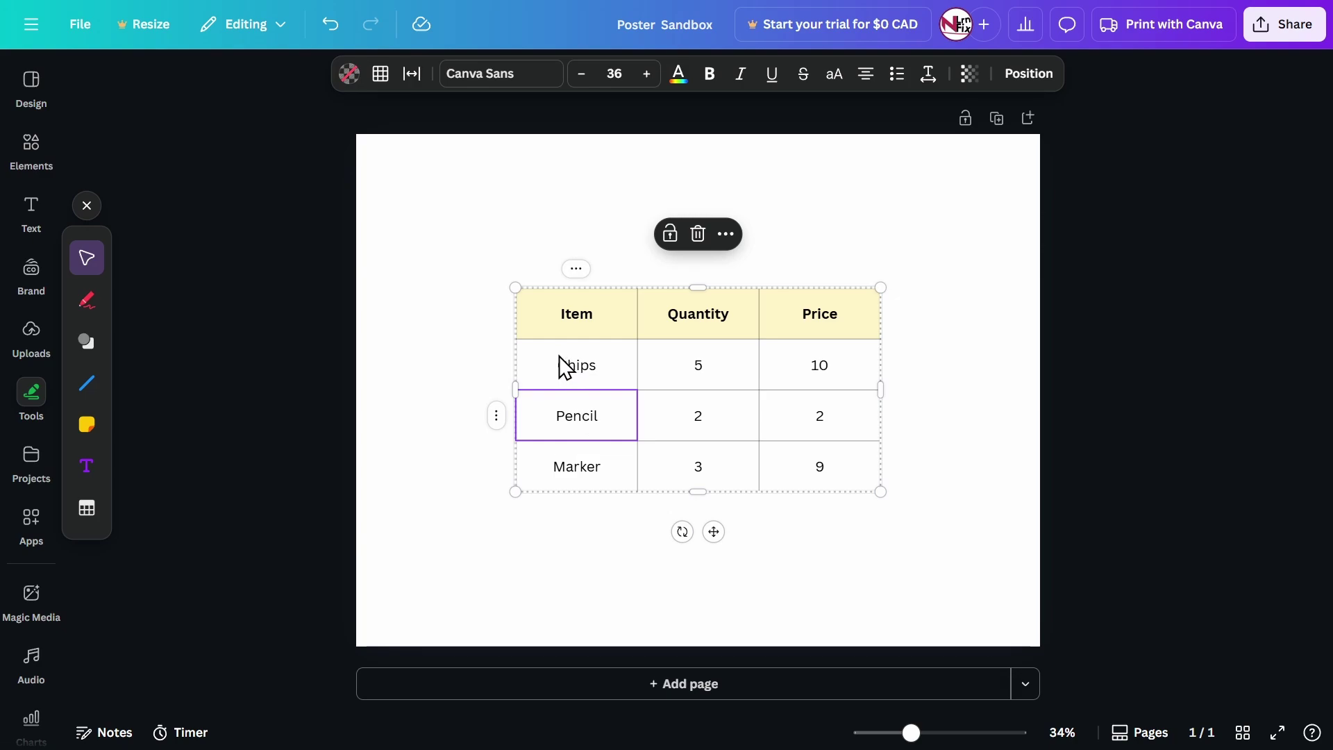
left_click(579, 323)
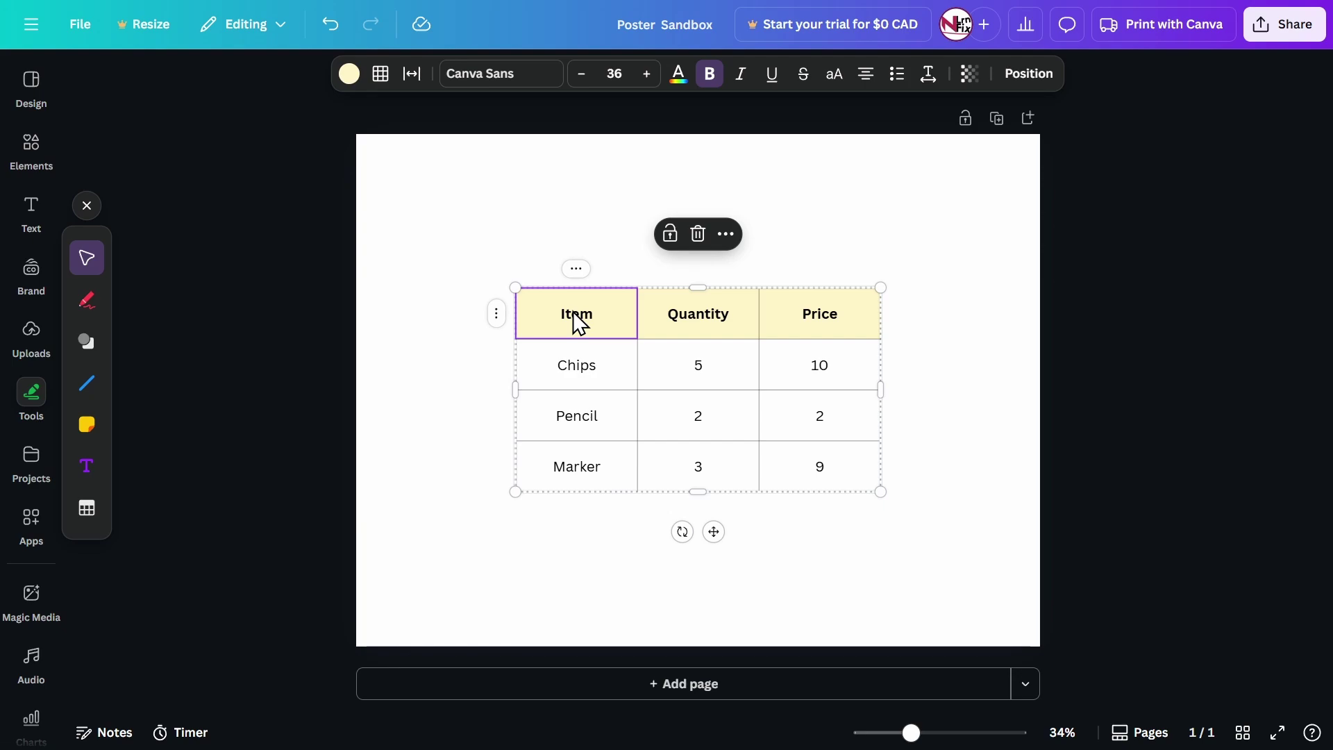
Select all cells of the table and left-align their text
mouse_move(579, 323)
left_mouse_down()
mouse_move(703, 342)
mouse_move(563, 289)
mouse_move(573, 316)
left_mouse_up()
key("ctrl+z")
key("Escape")
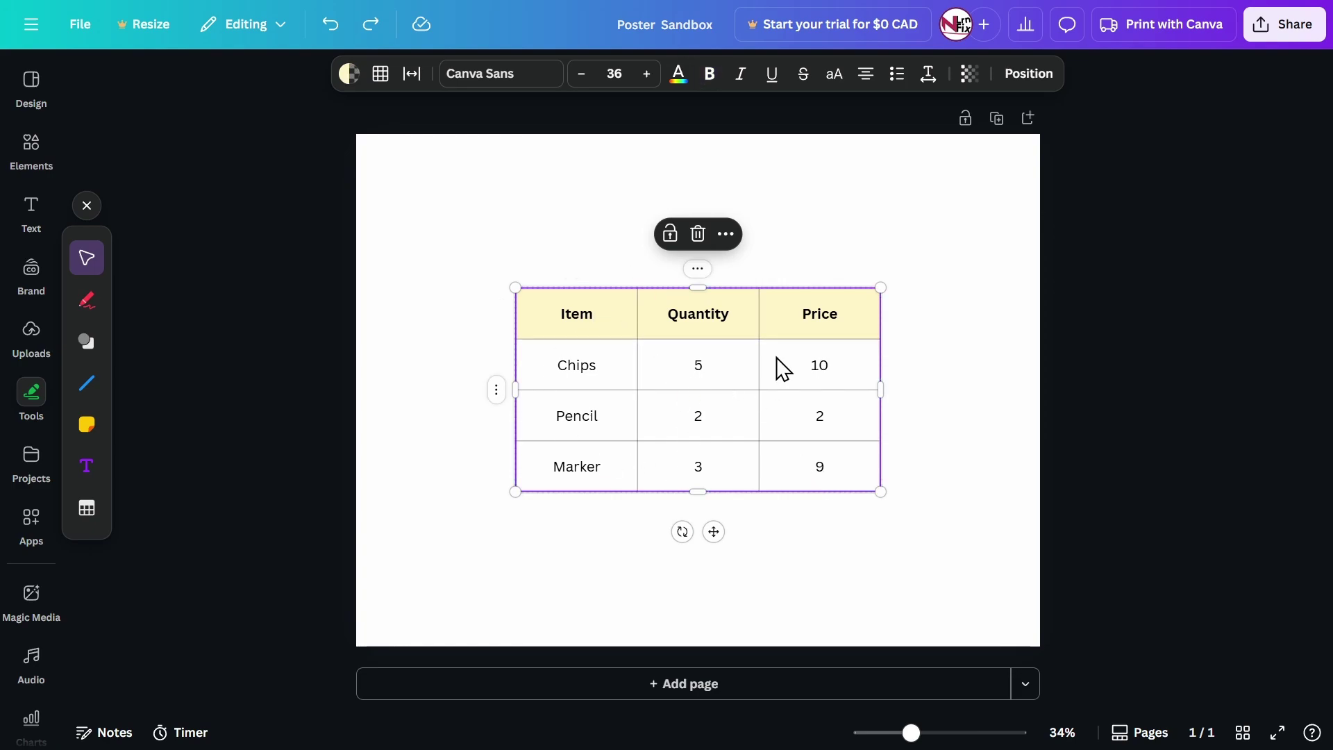
left_click(866, 75)
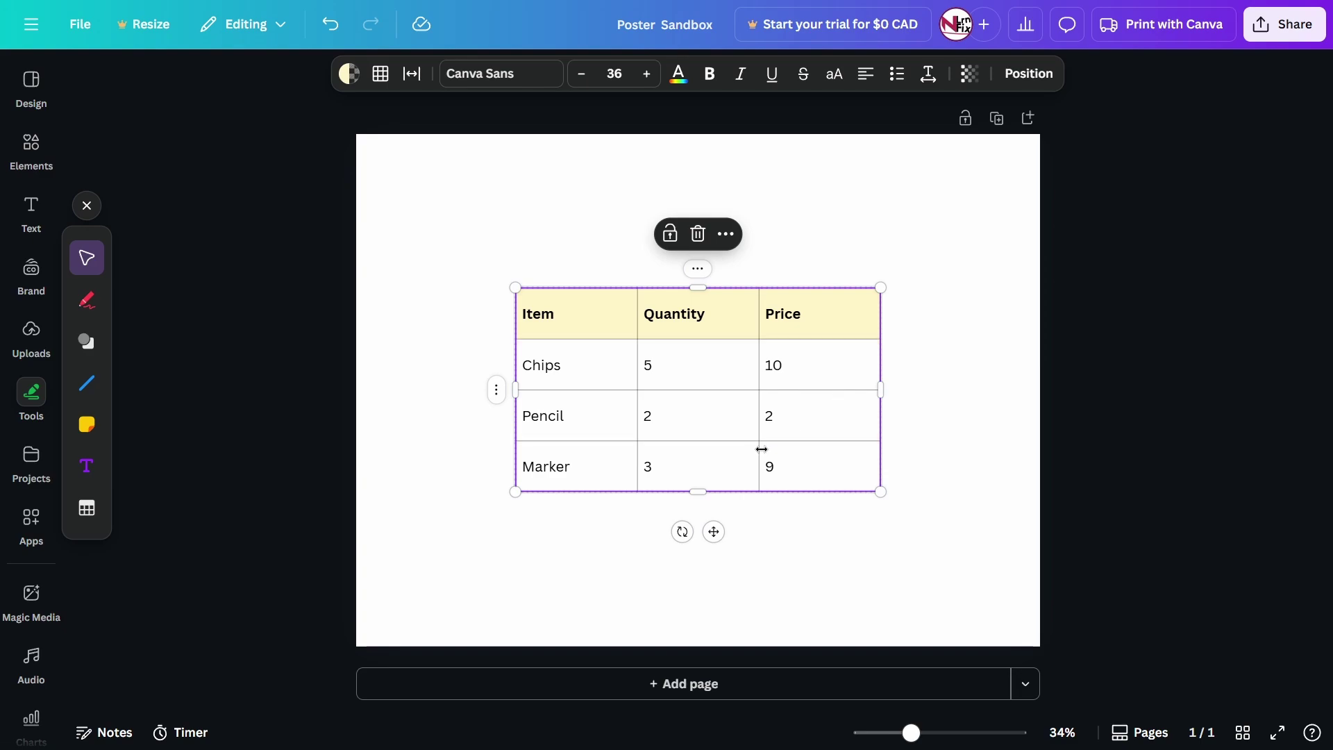
left_click(590, 380)
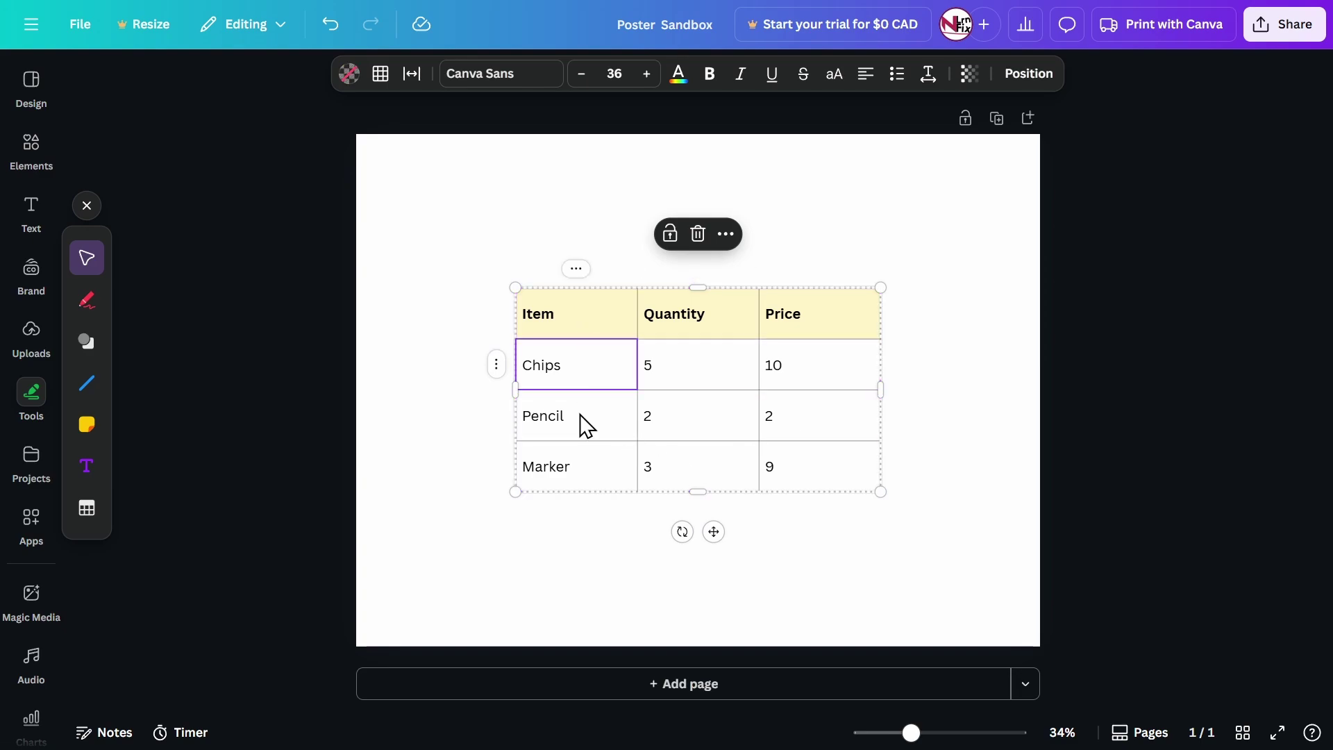
left_click(580, 416)
left_click(590, 477)
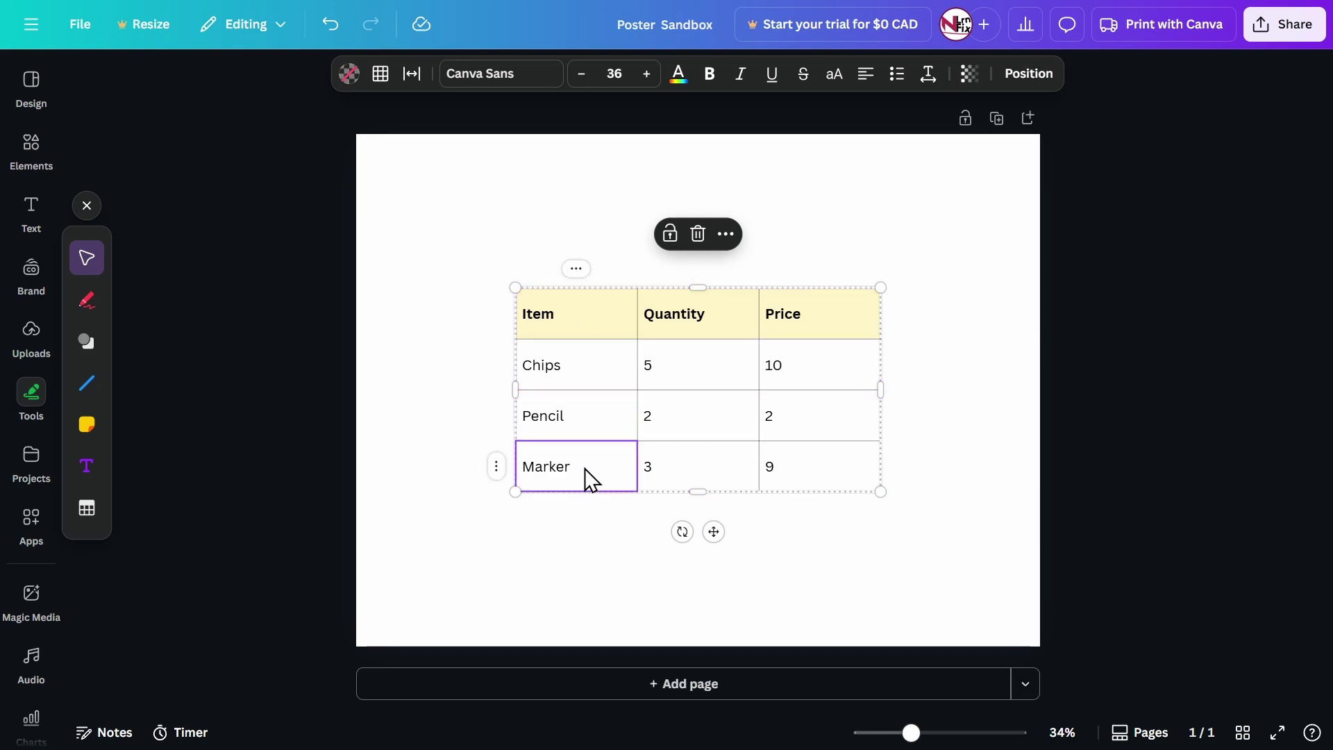
left_click(554, 381)
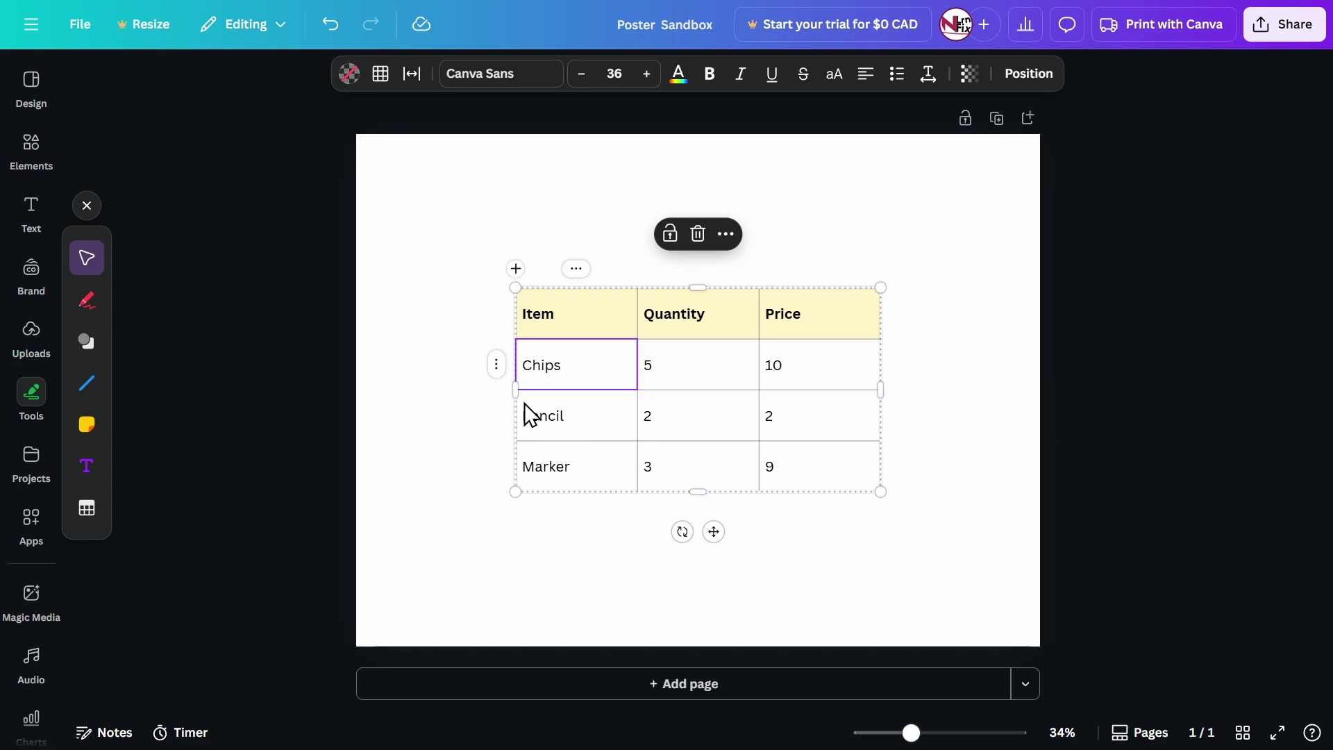
left_click(551, 420)
Try adding an empty row below the Marker row and undo the addition
left_click(569, 486)
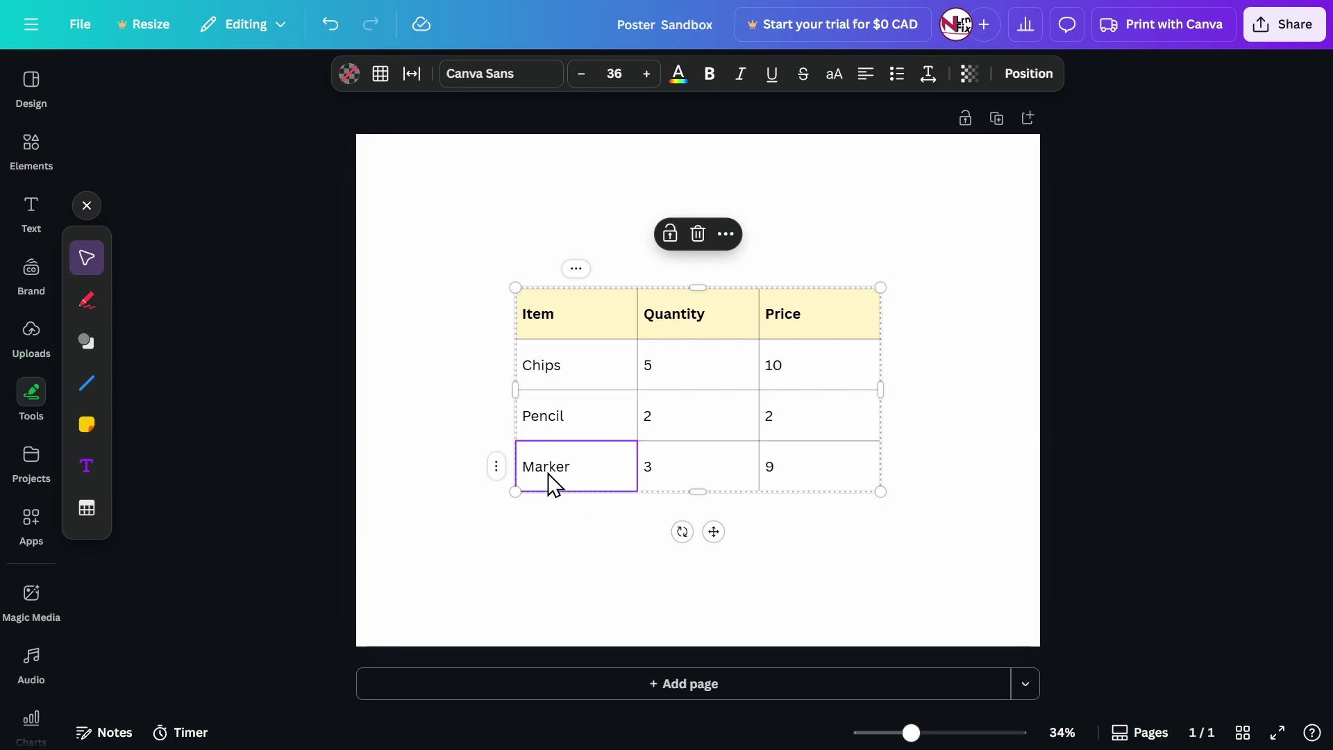
left_click(497, 468)
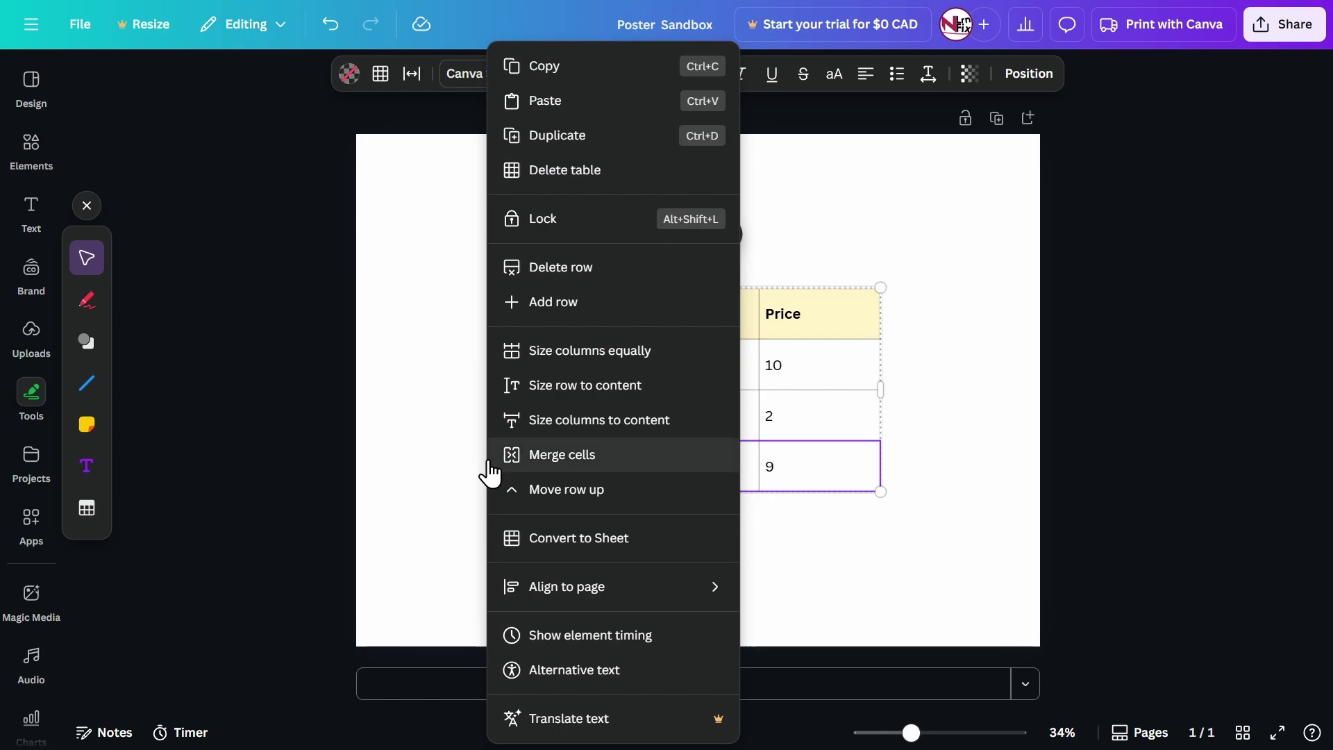
left_click(566, 302)
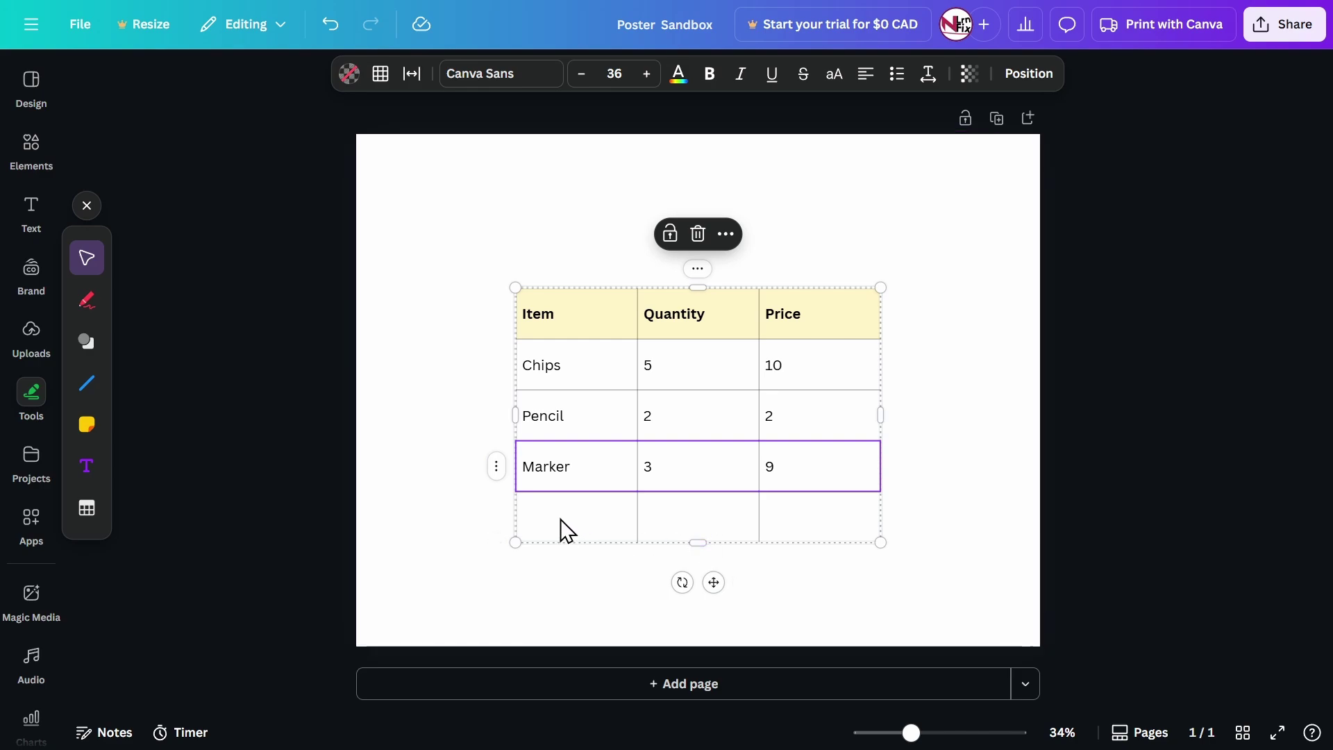
left_click(821, 522)
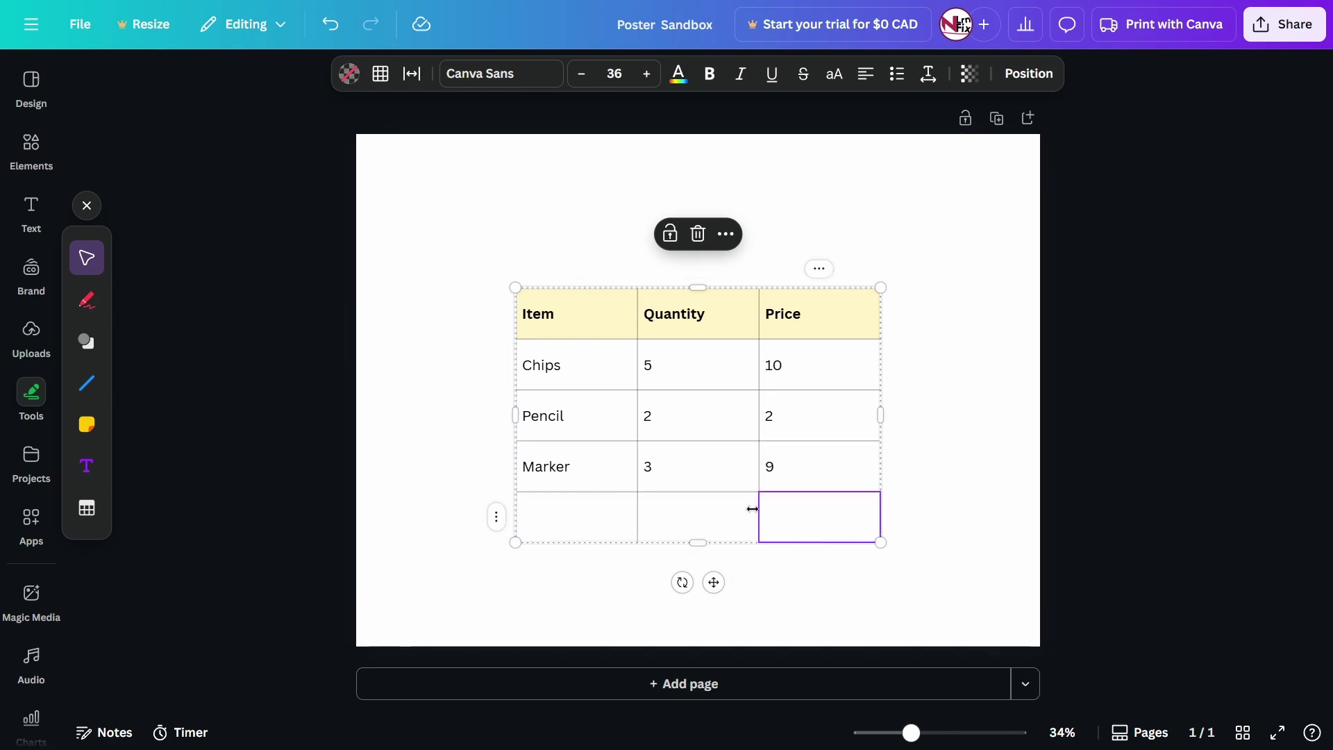
left_click(575, 529)
key("ctrl+z")
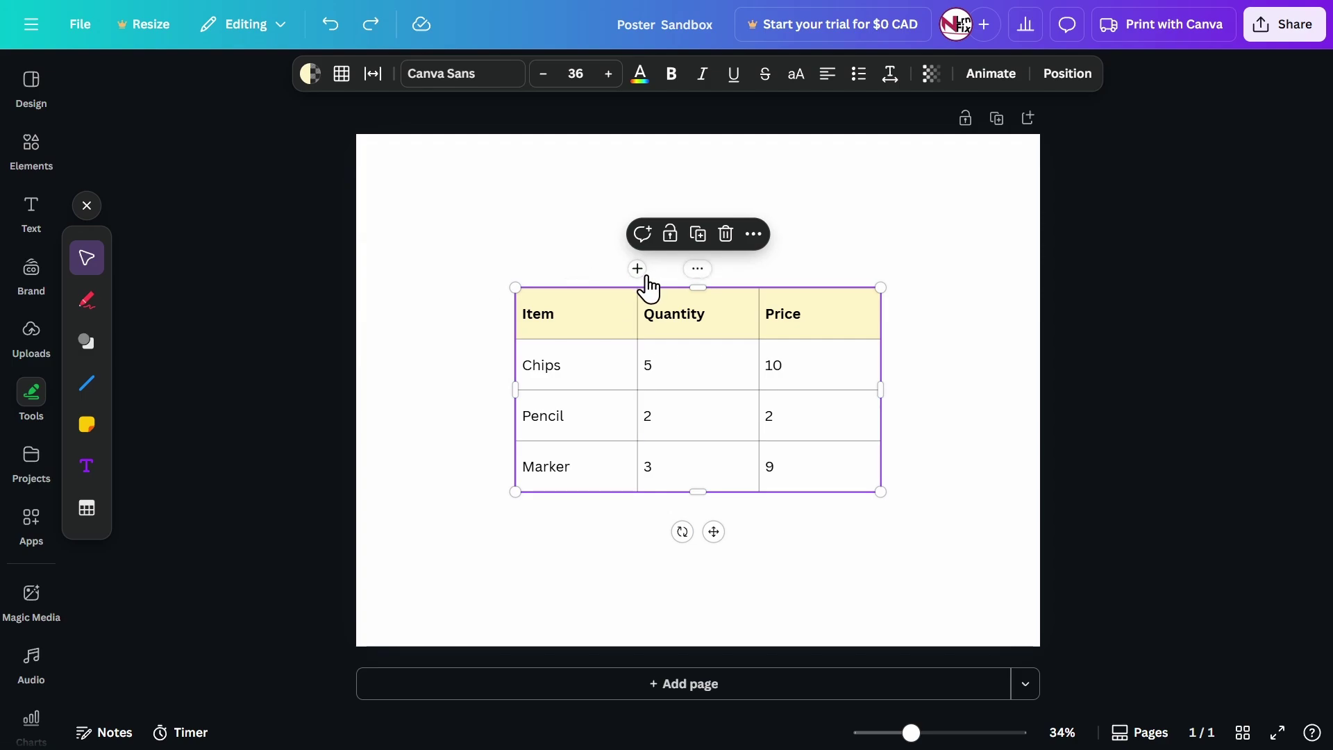
Try inserting a column between Item and Quantity, undo it, and look at the Item column's options
left_click(637, 269)
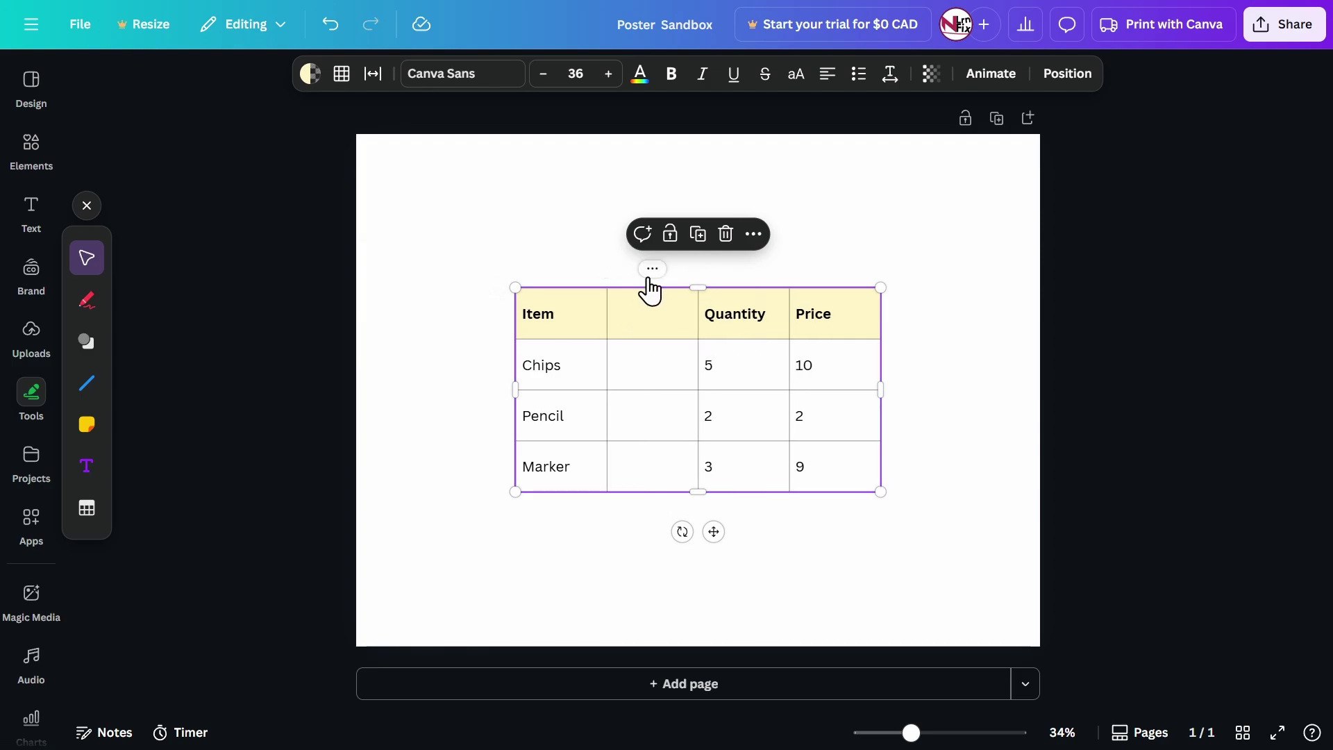
key("ctrl+z")
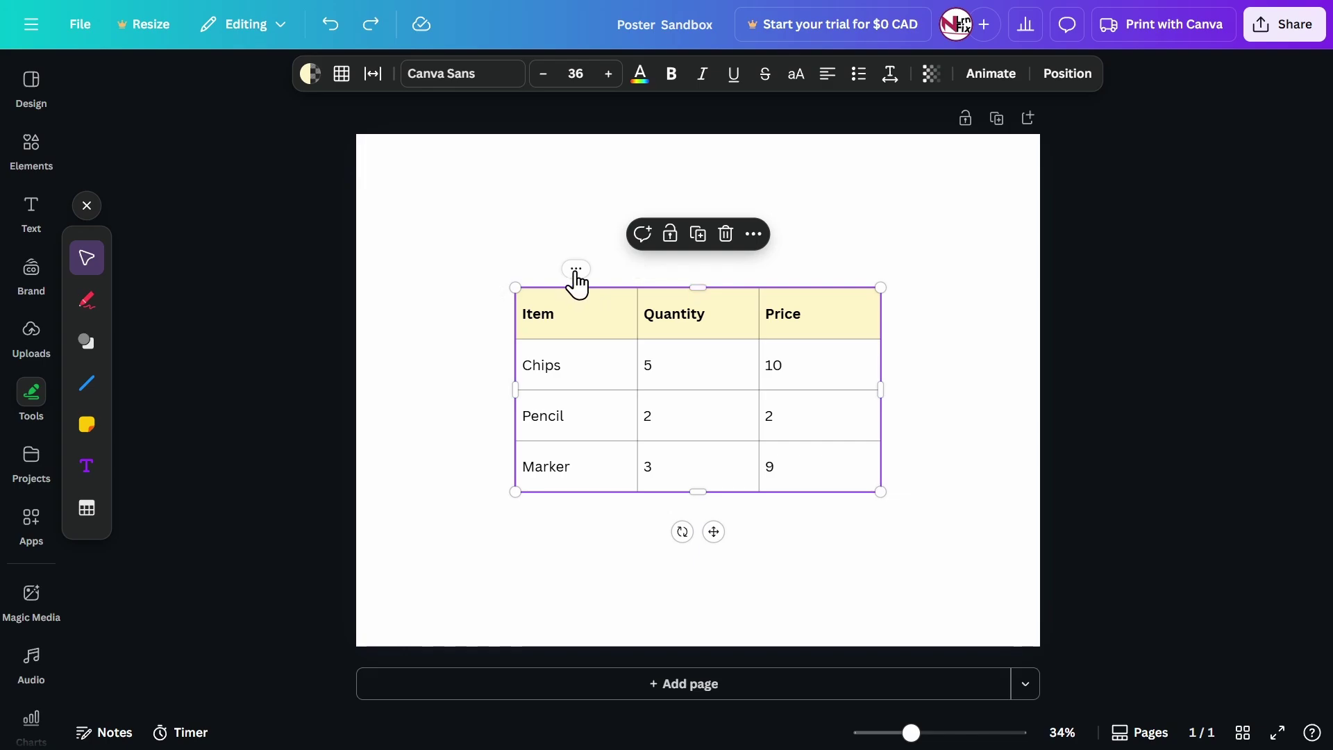
left_click(576, 271)
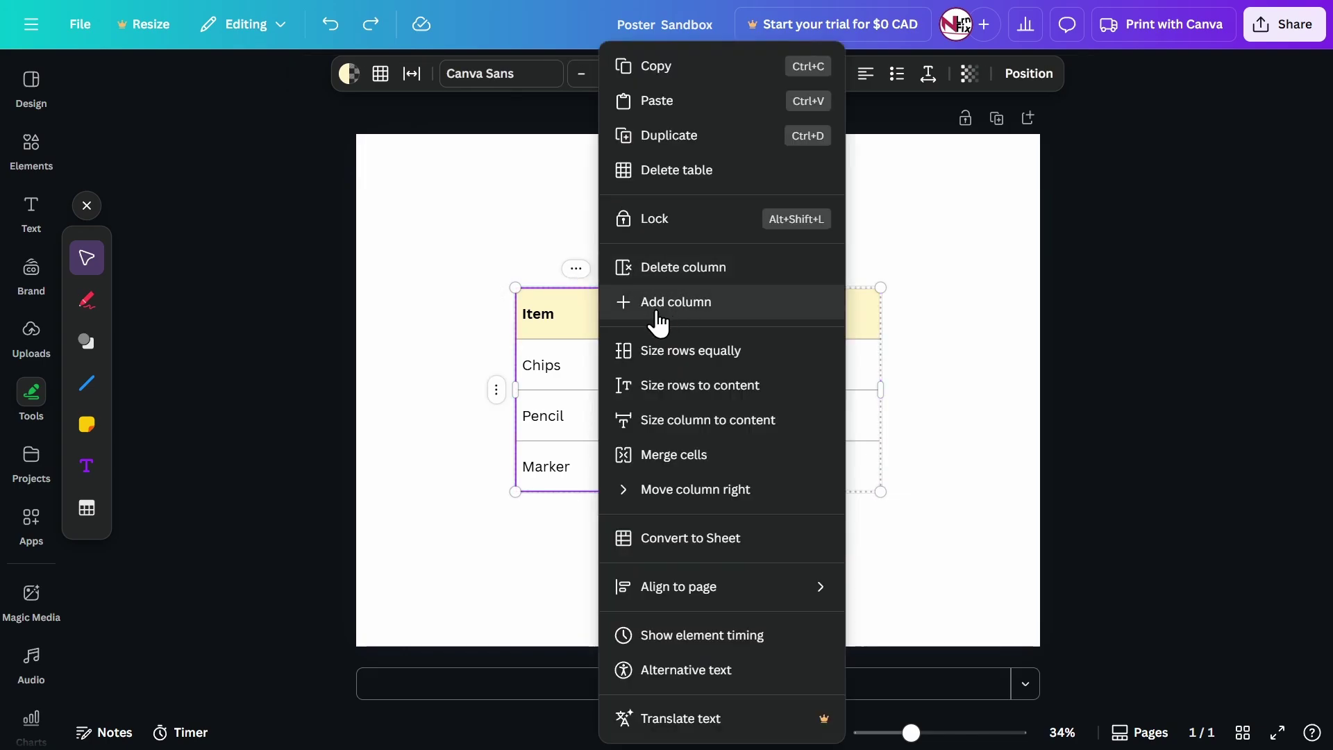
left_click(543, 319)
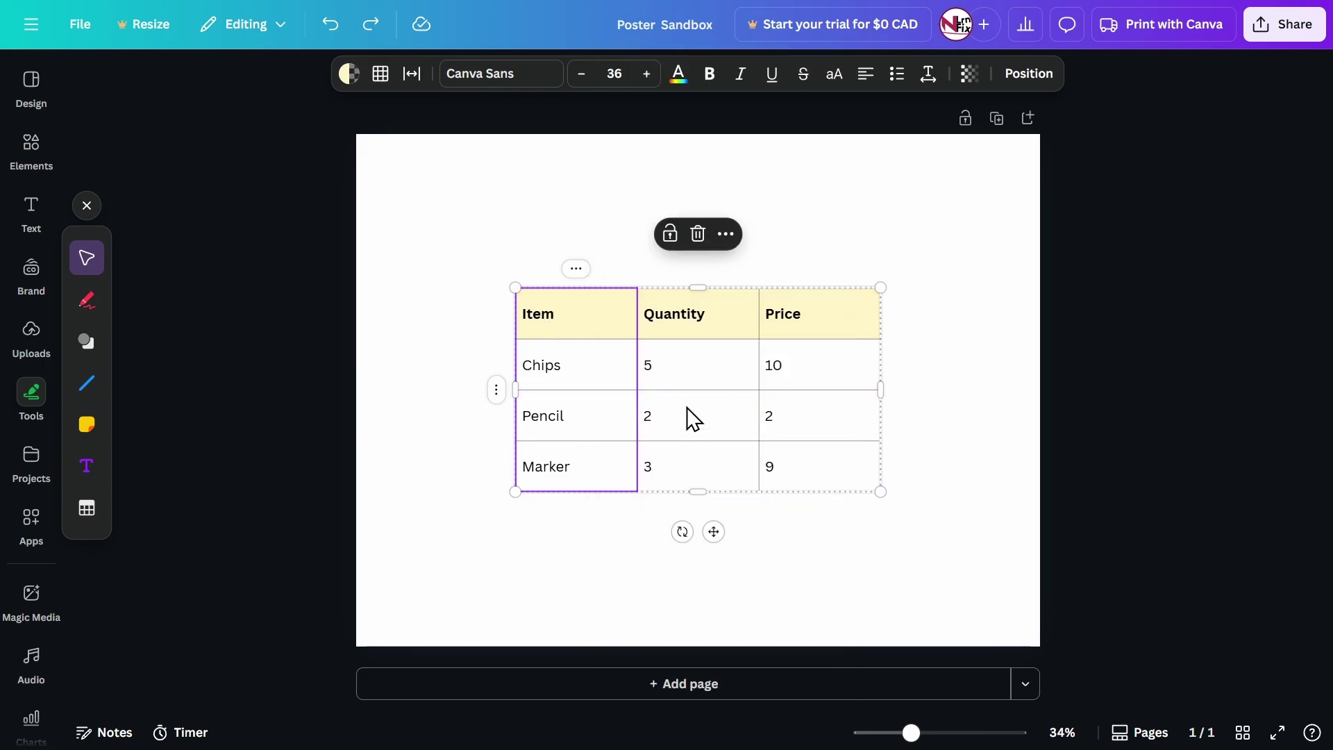
Narrow the Item and Quantity columns so each fits closely around its text
left_click(689, 379)
left_click(574, 325)
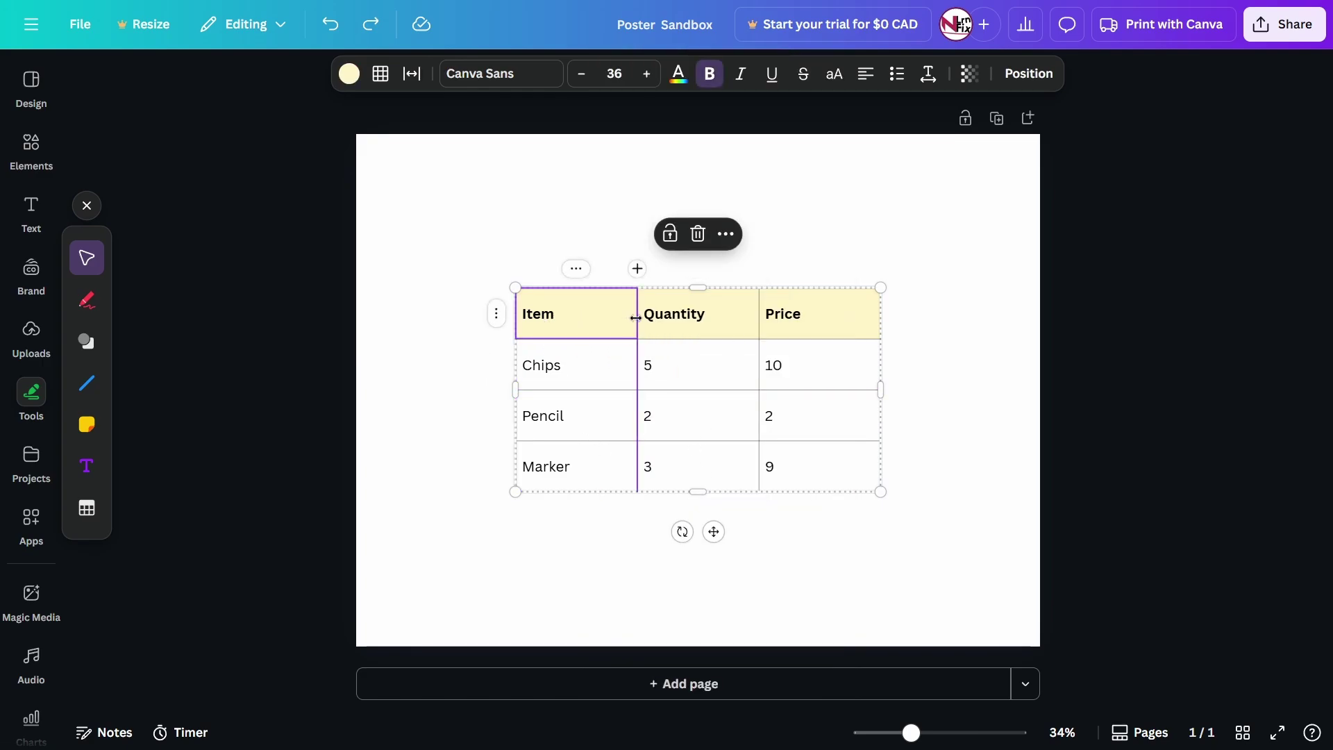
left_click_drag(633, 315, 592, 315)
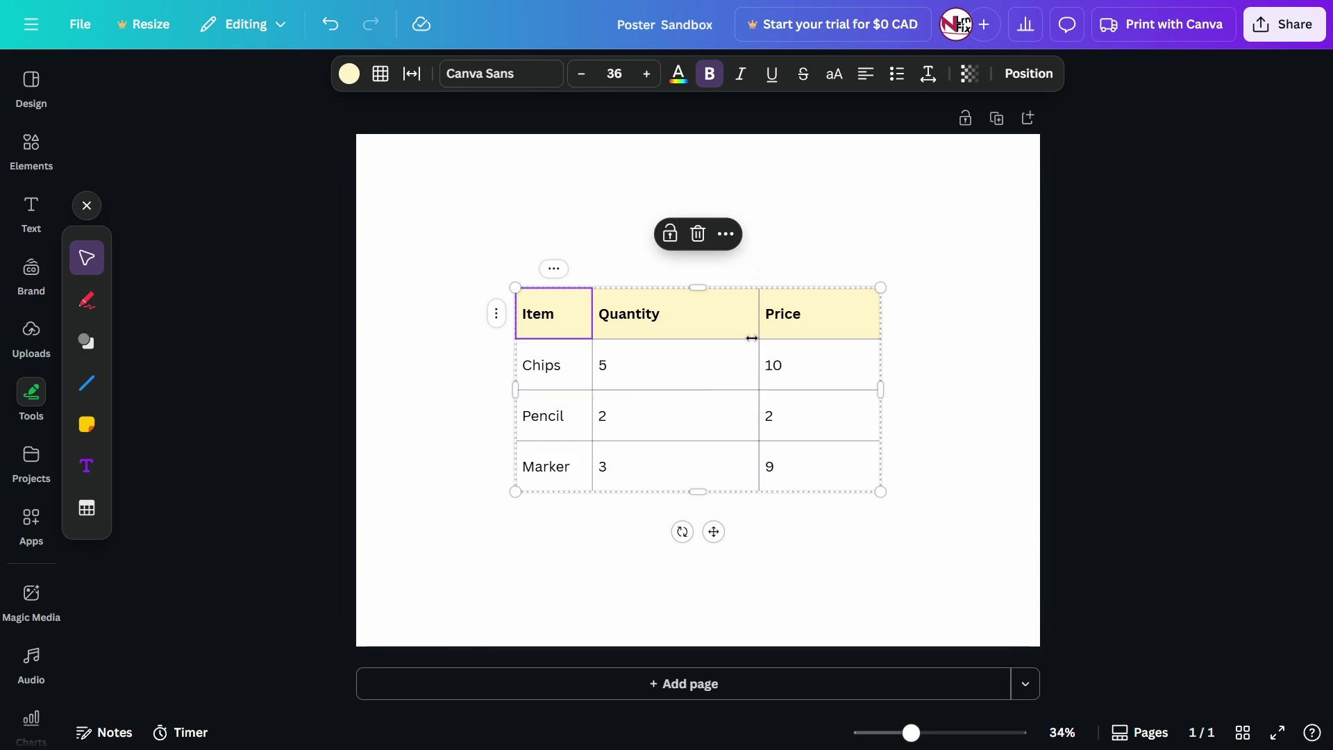
left_click_drag(758, 336, 697, 331)
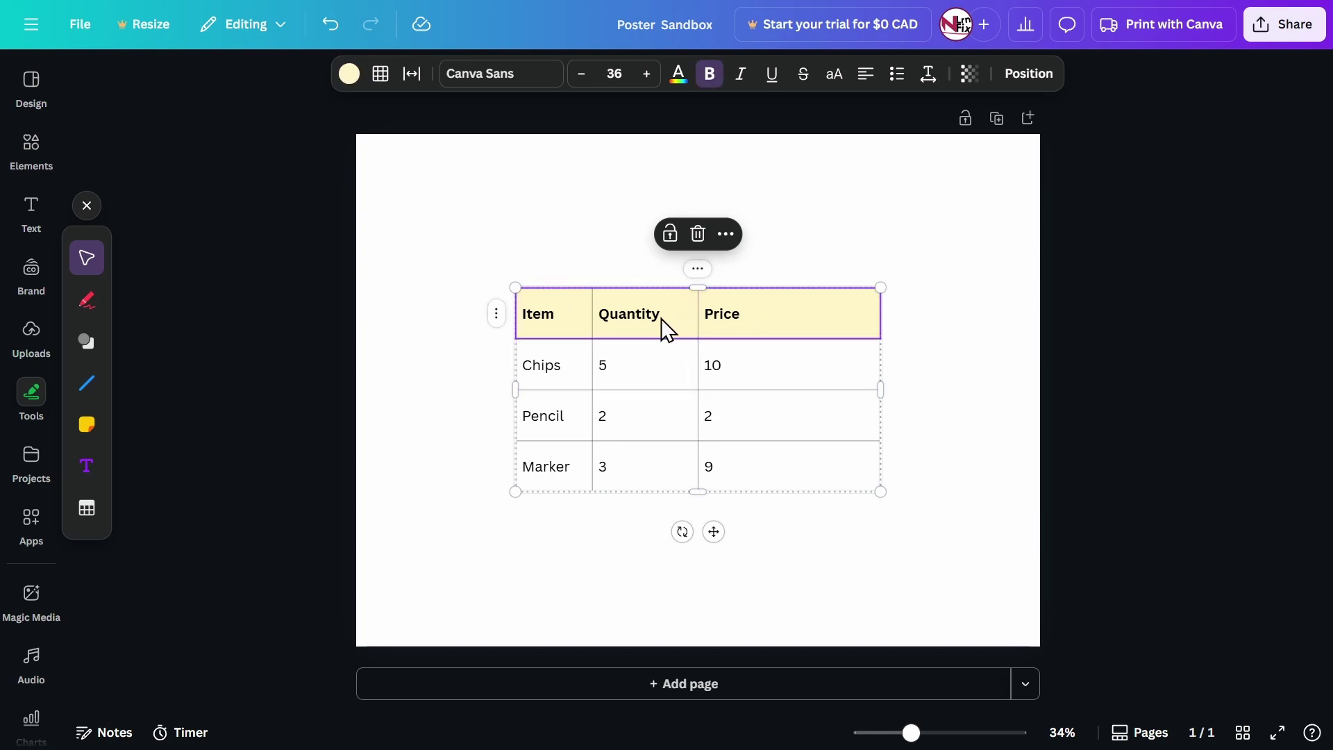
Size all columns of the table equally
left_click(699, 271)
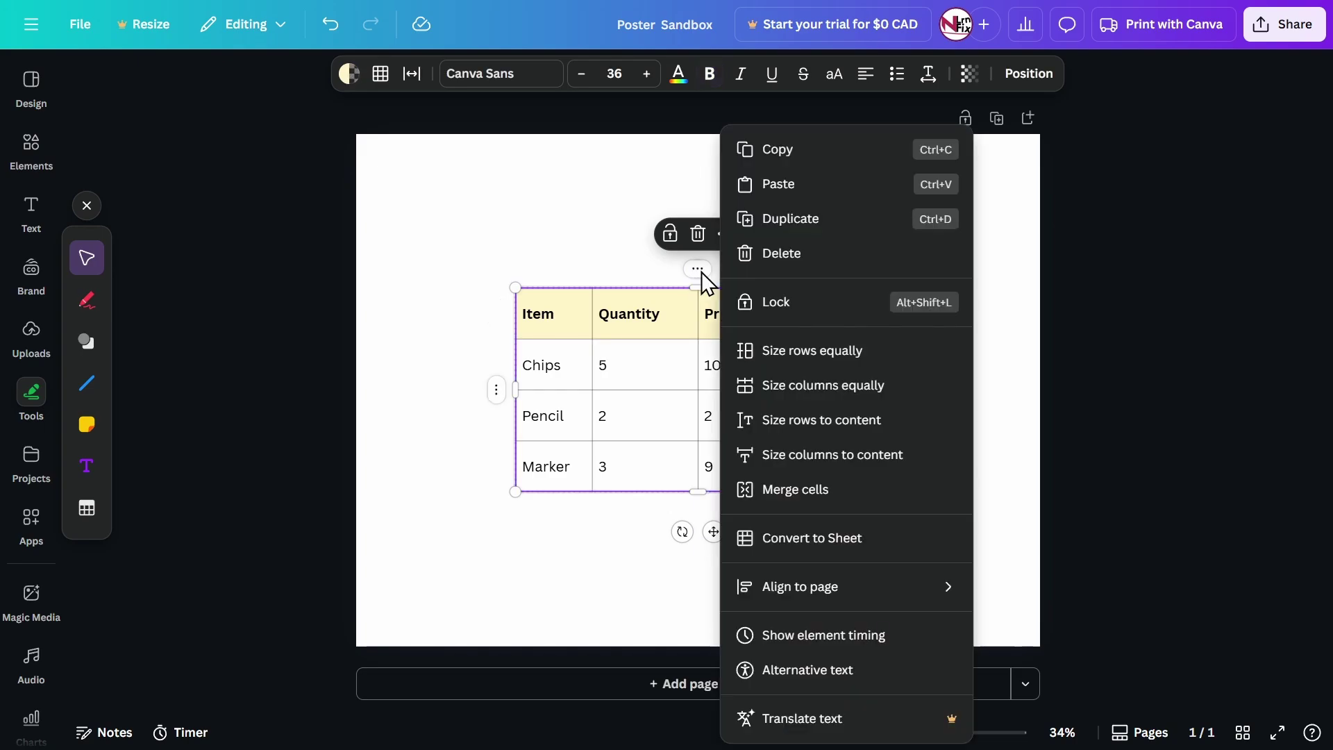
left_click(764, 389)
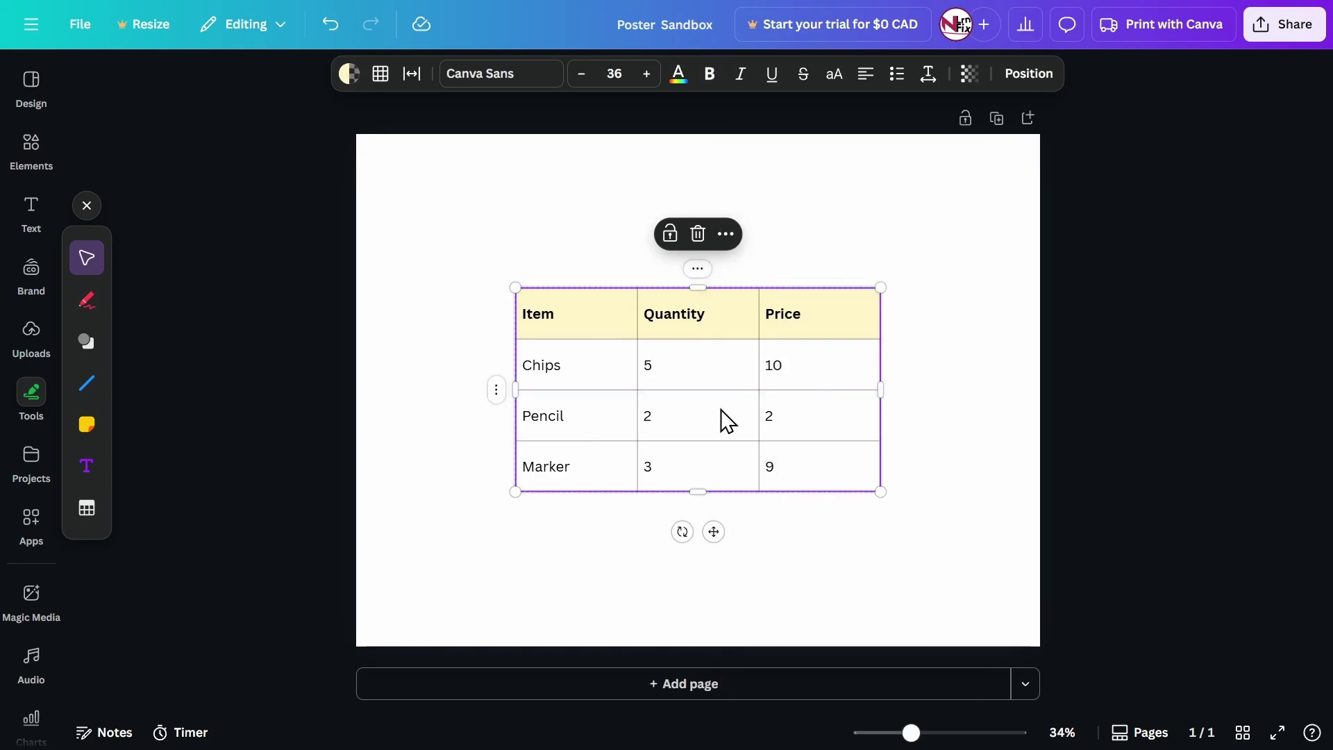
left_click(678, 373)
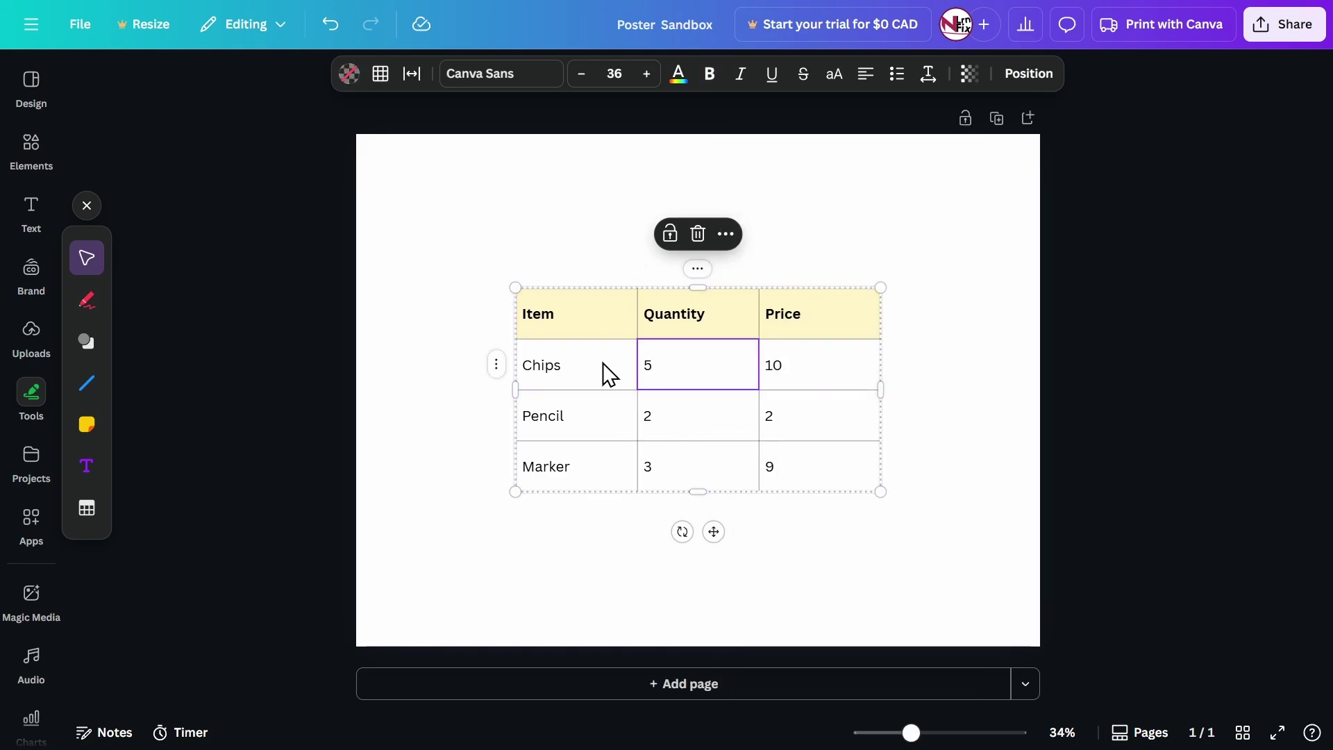
Try slightly narrowing the Item column by its border with Quantity and undo the change
left_click(600, 369)
mouse_move(637, 319)
left_mouse_down()
mouse_move(588, 321)
mouse_move(636, 329)
left_mouse_up()
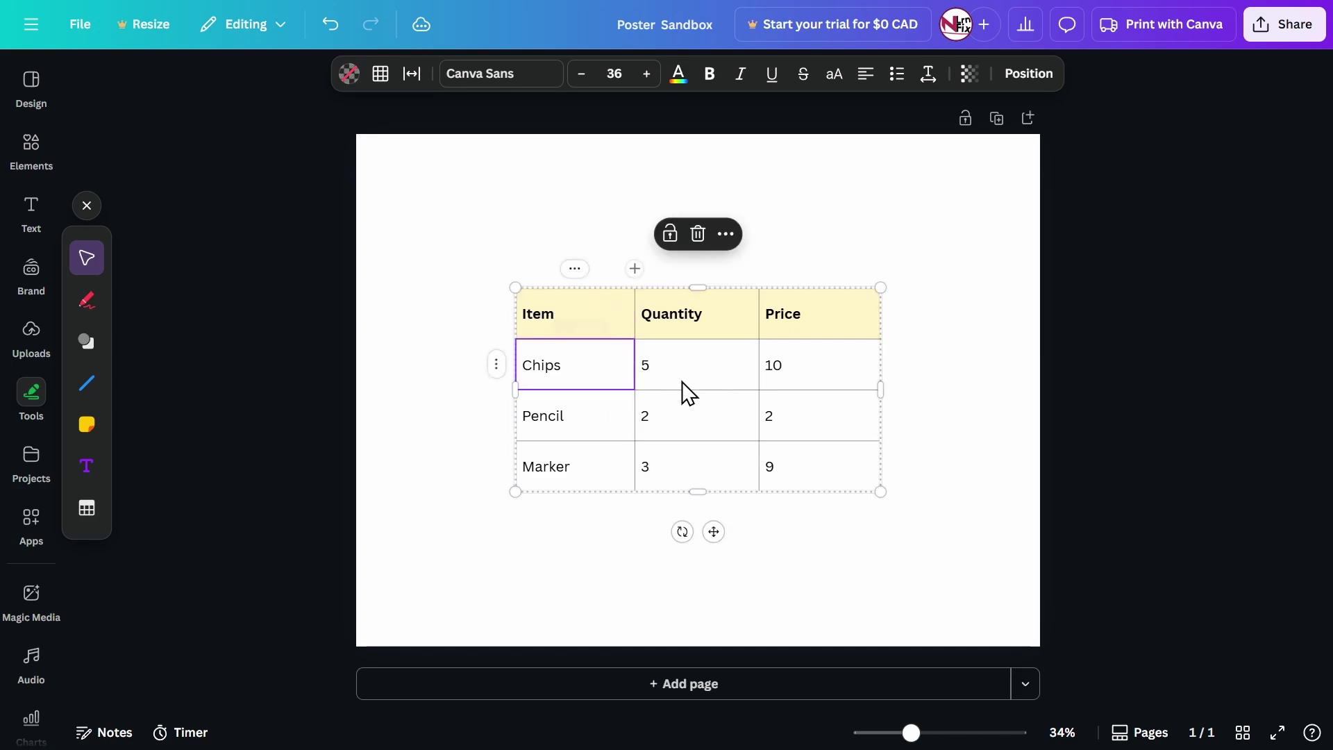
key("ctrl+z")
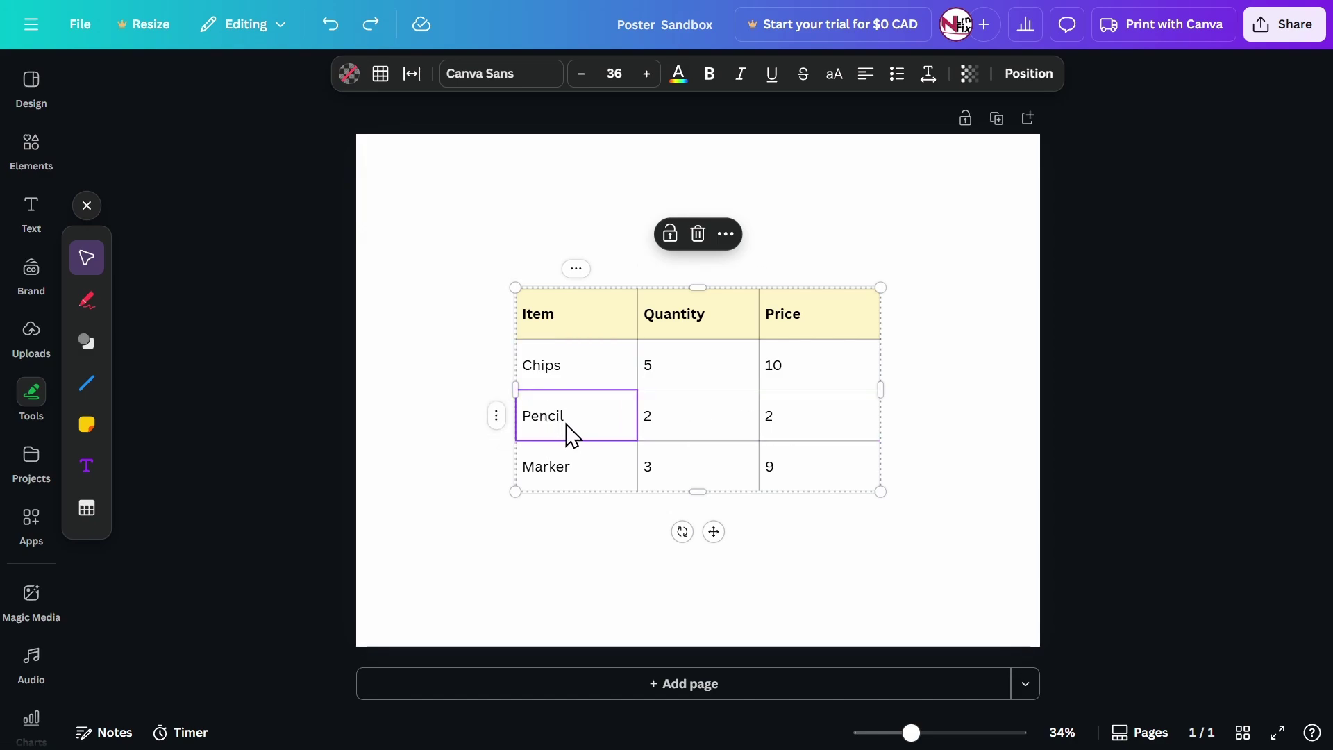
Try moving the Pencil row up above the Chips row and undo the move
left_click(496, 415)
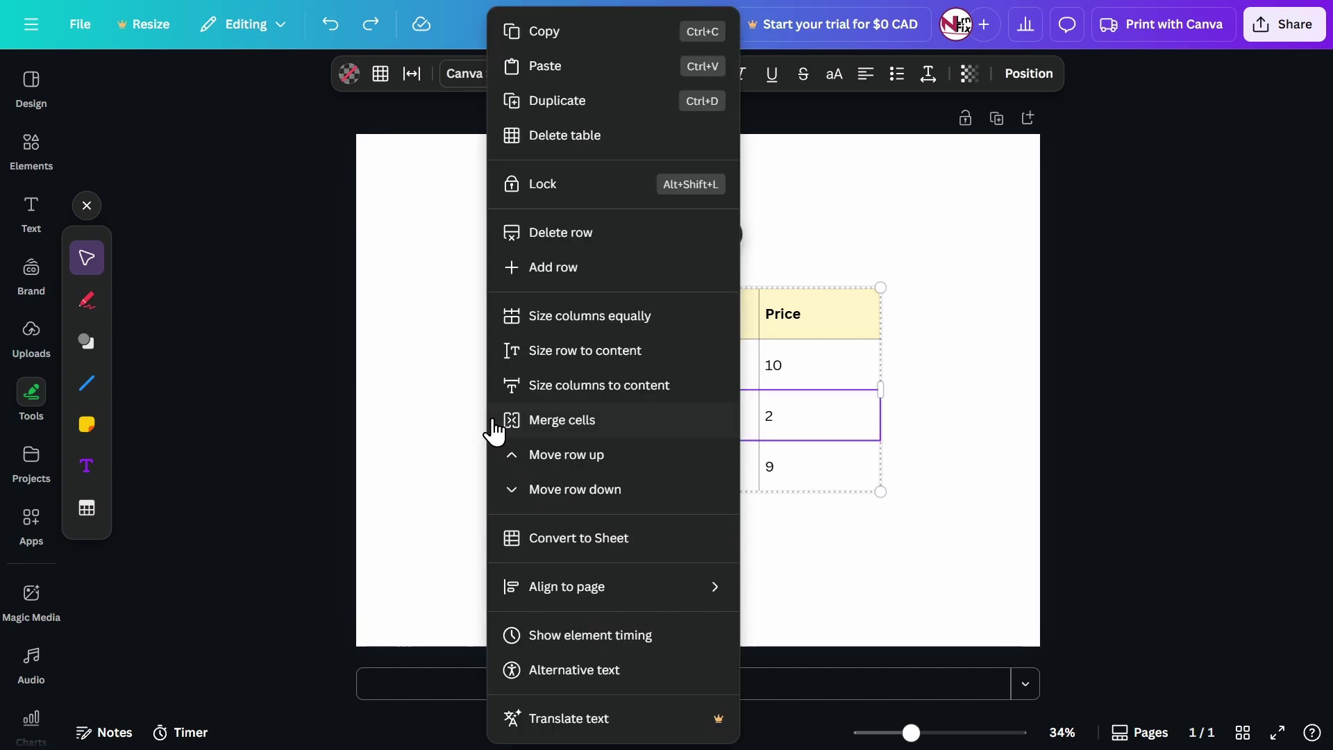
left_click(544, 456)
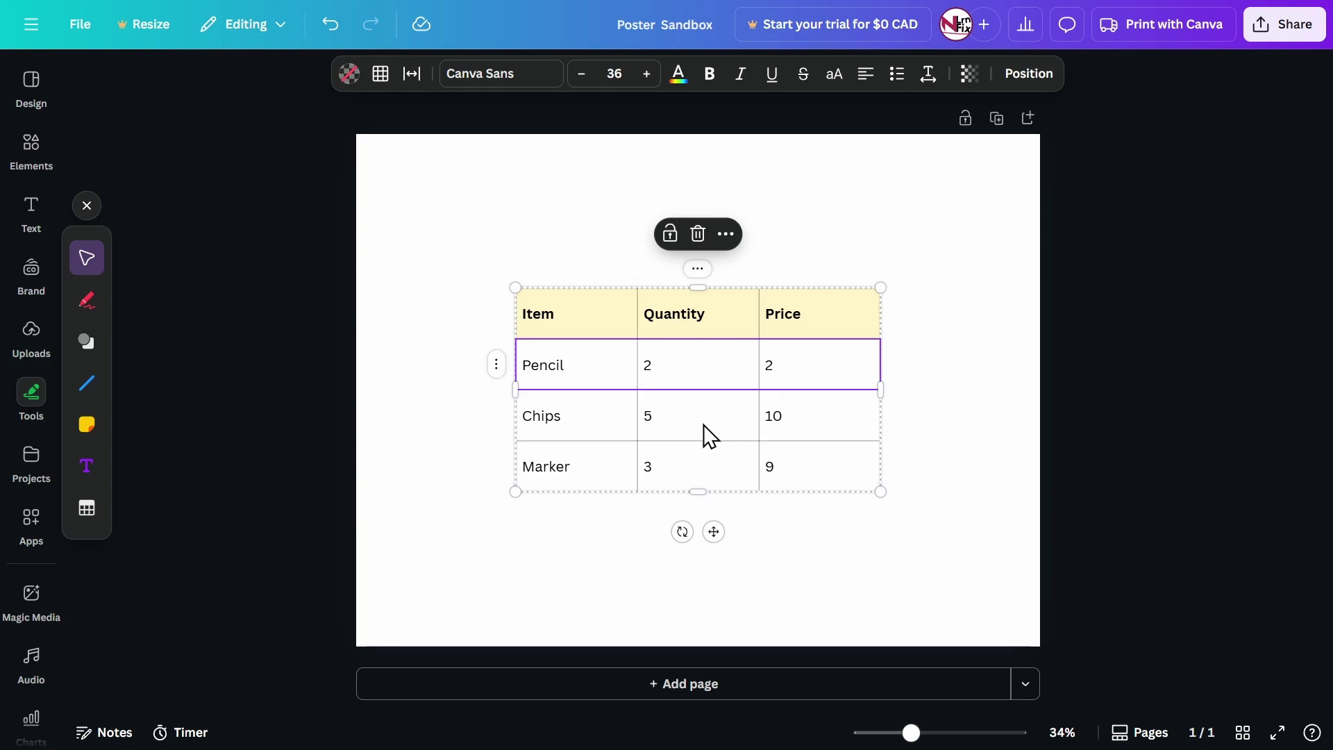
key("ctrl+z")
left_click(445, 347)
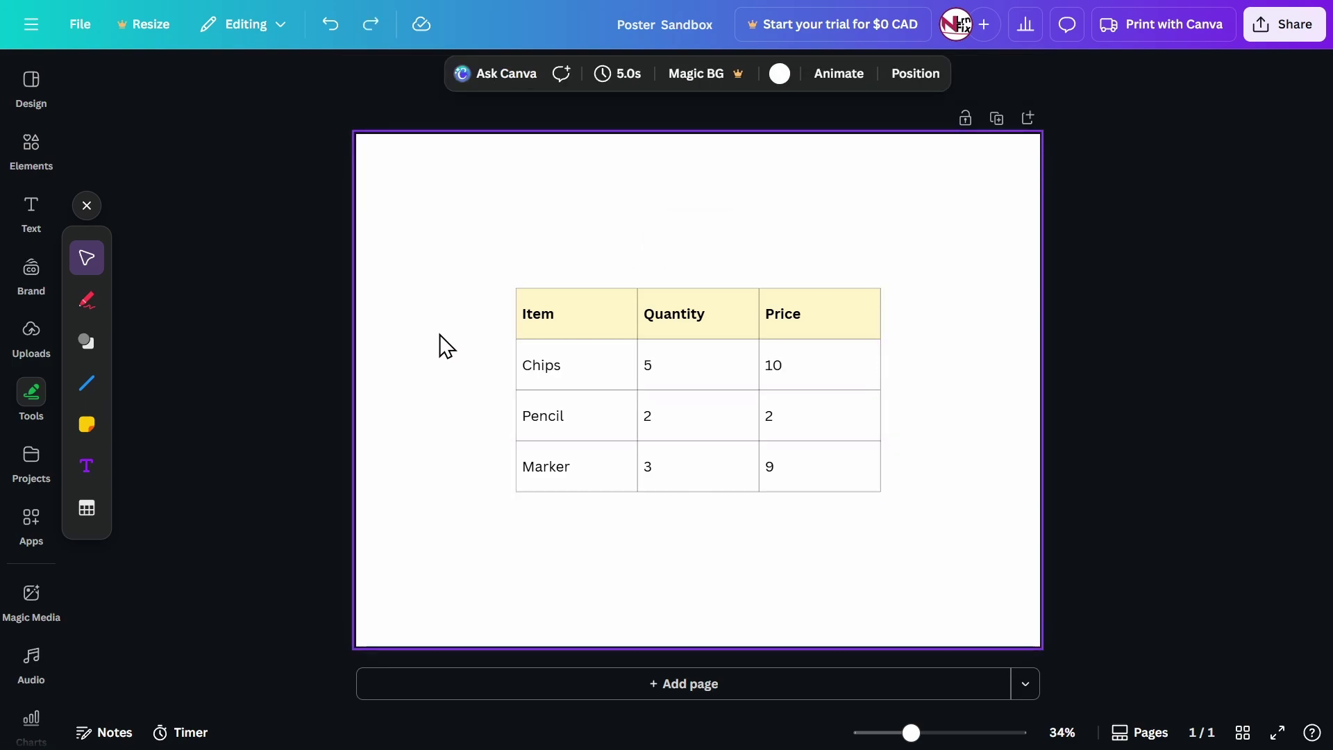
Select the whole table and enlarge it proportionally so it spans nearly the full page width, then deselect it
left_click_drag(454, 227, 880, 490)
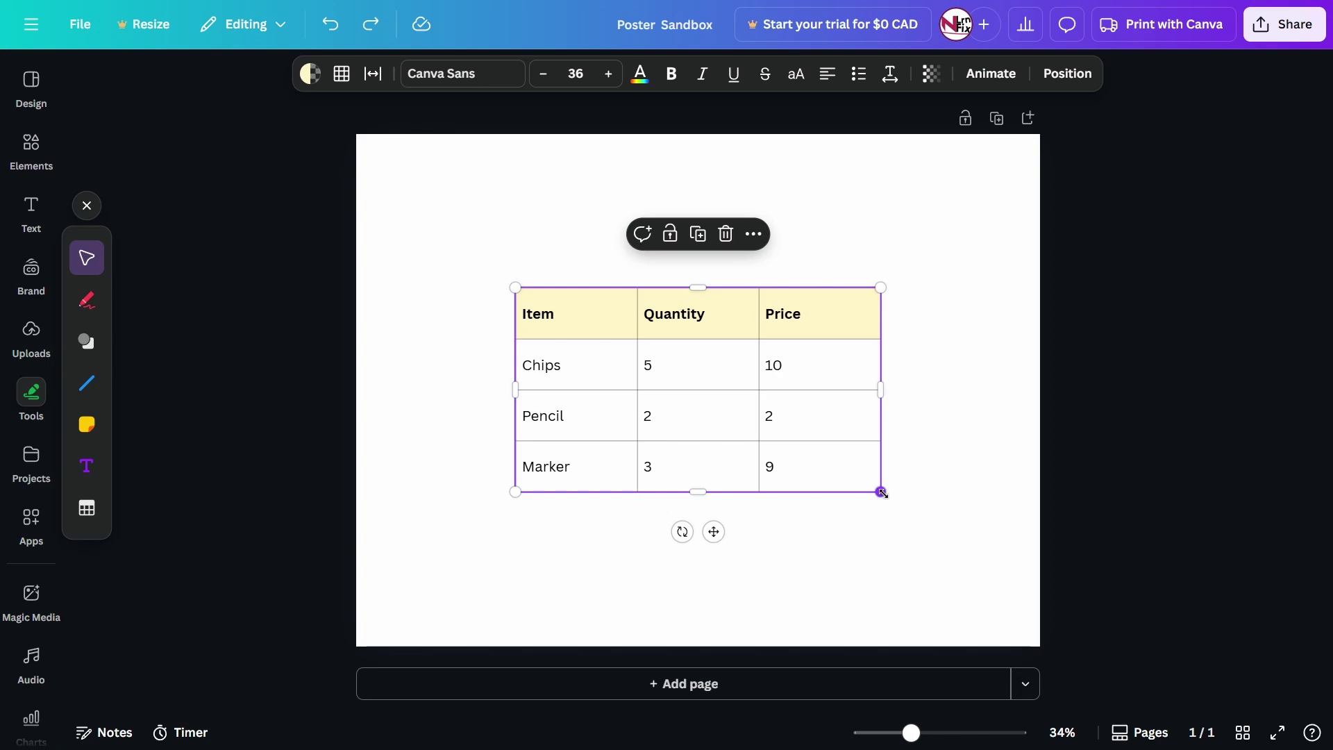
left_click_drag(884, 493, 1011, 583)
left_click(920, 617)
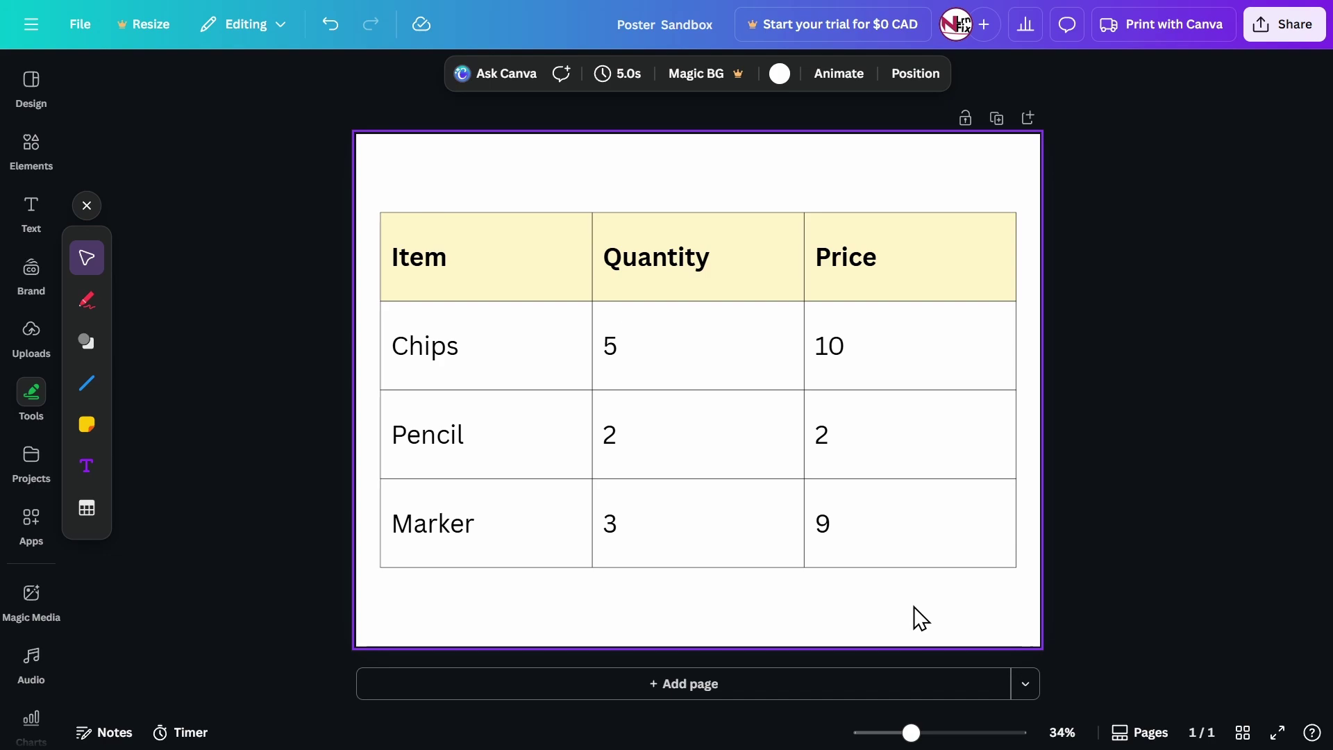